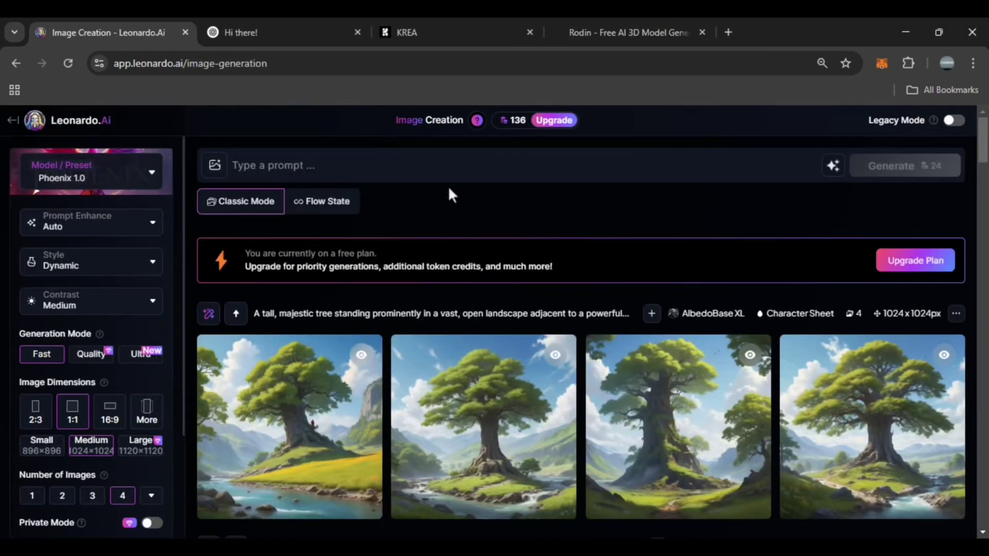
Ask ChatGPT for an armored, weaponless, forward-facing humanoid rhino image prompt and select the reply
click(409, 172)
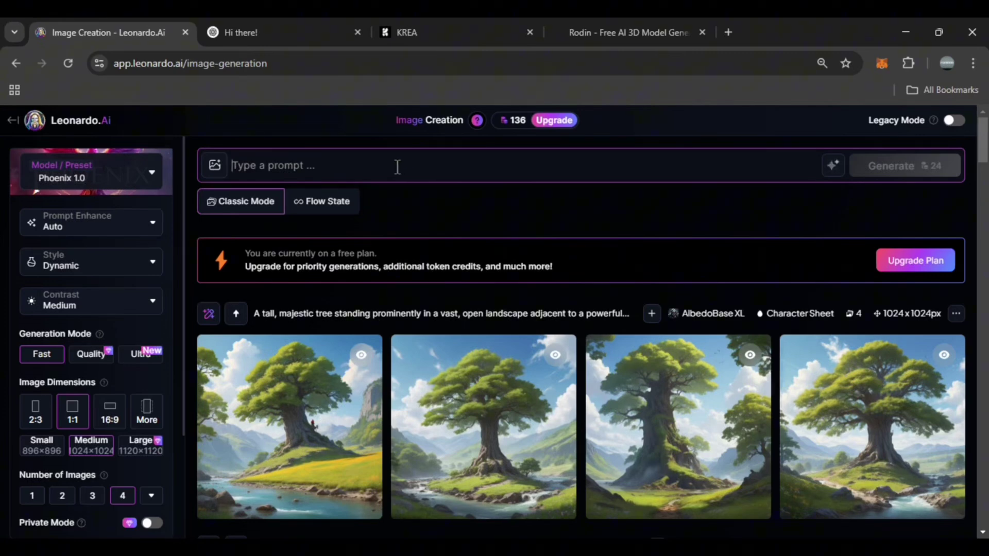
click(265, 33)
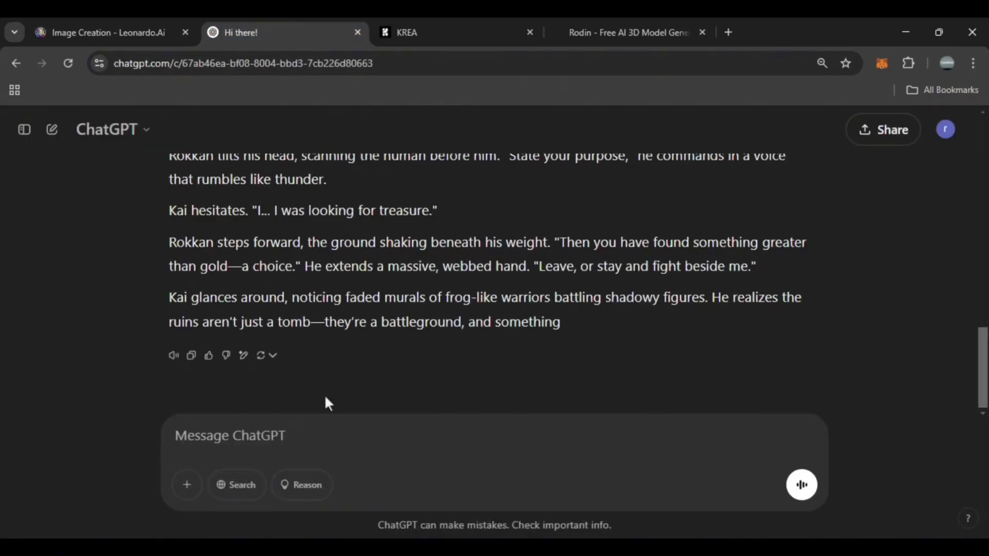
click(310, 441)
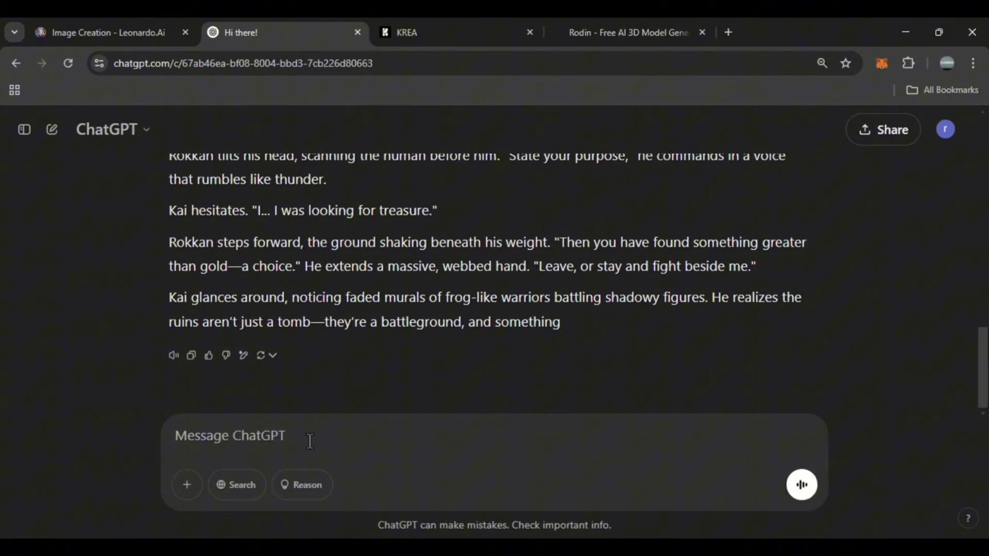
text(a prompt for a humanoid rhino c)
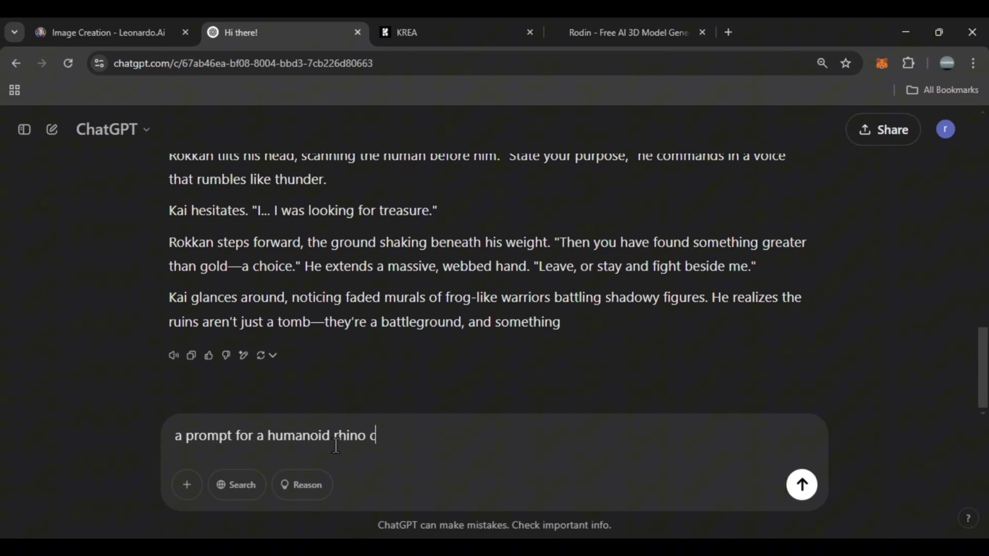
text(mor, without any weapons, f)
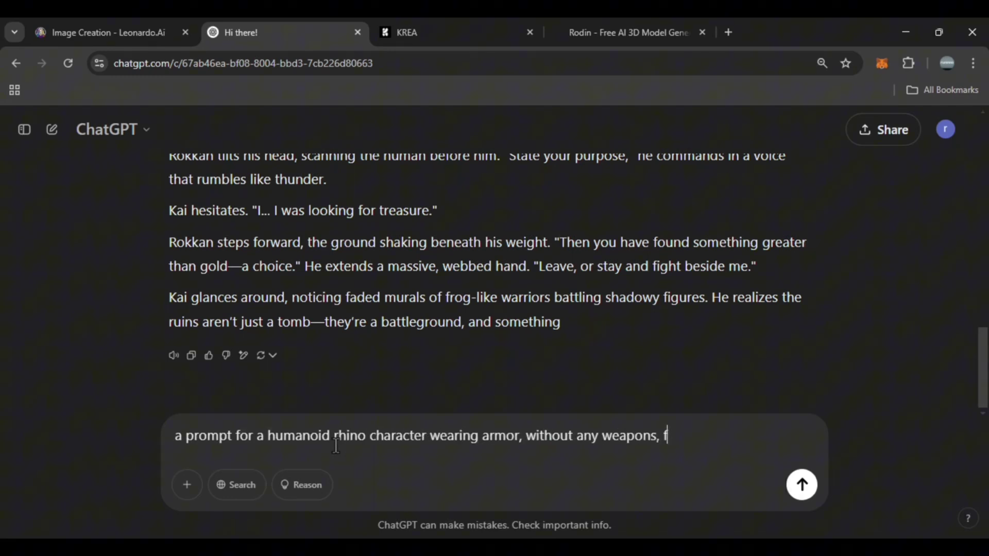
text( simple background)
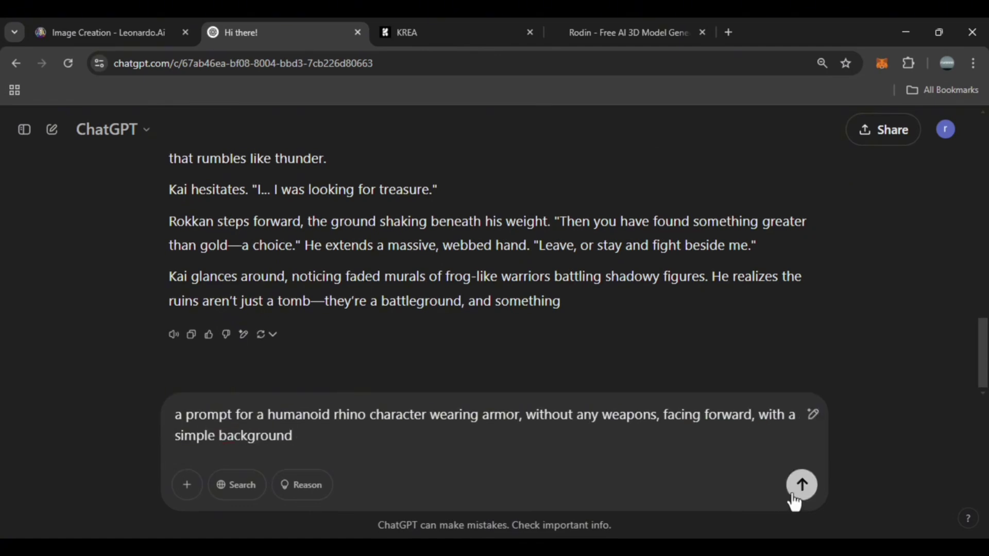
click(794, 496)
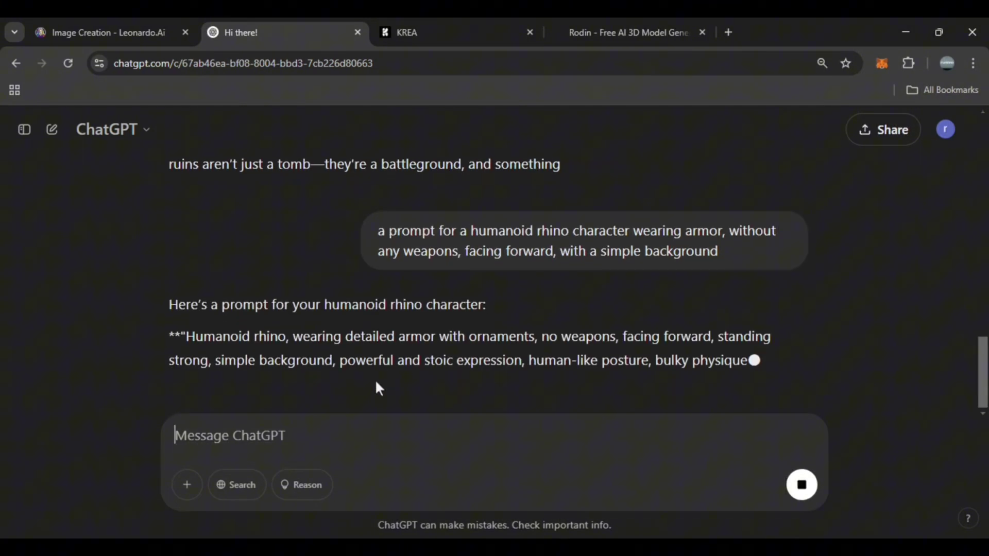
drag(768, 331, 174, 306)
key(ctrl+c)
Paste the rhino prompt into Leonardo.Ai and generate with the Concept Art preset and Character Sheet style
click(112, 35)
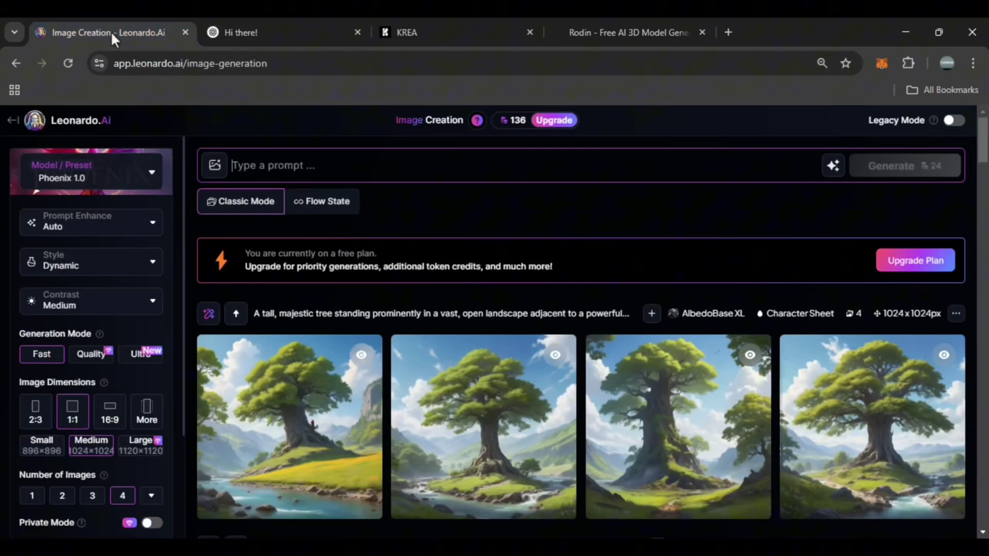
key(ctrl+v)
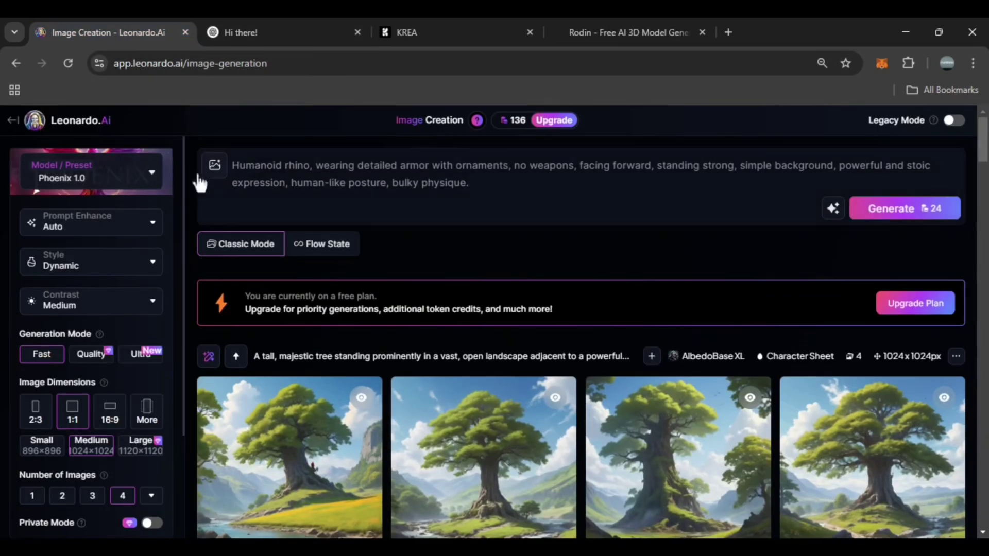
click(123, 181)
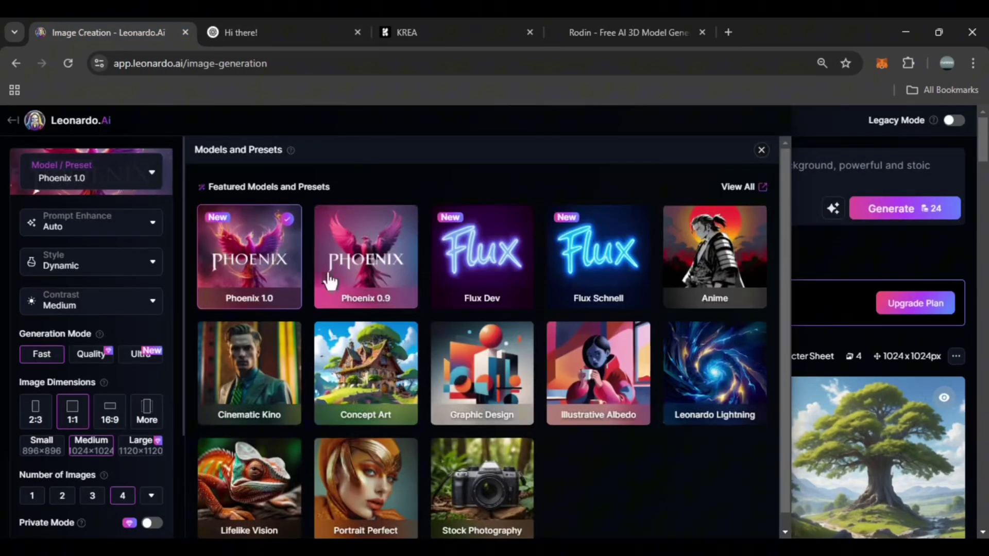
click(363, 378)
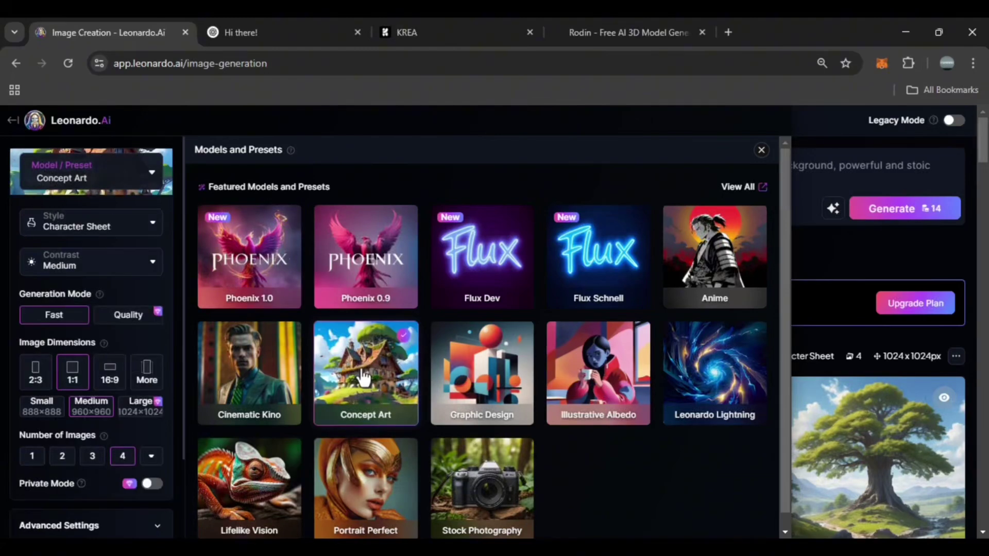
click(154, 230)
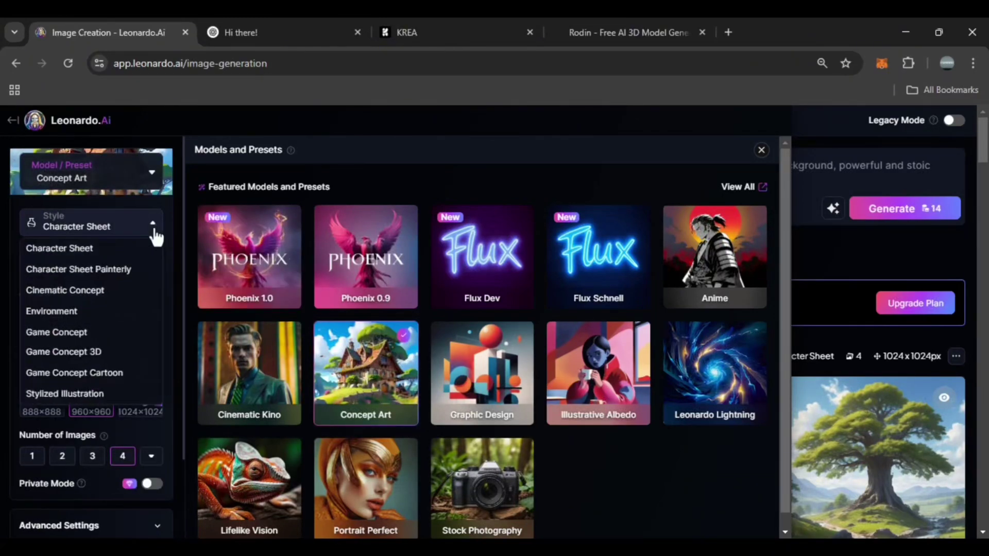
click(118, 254)
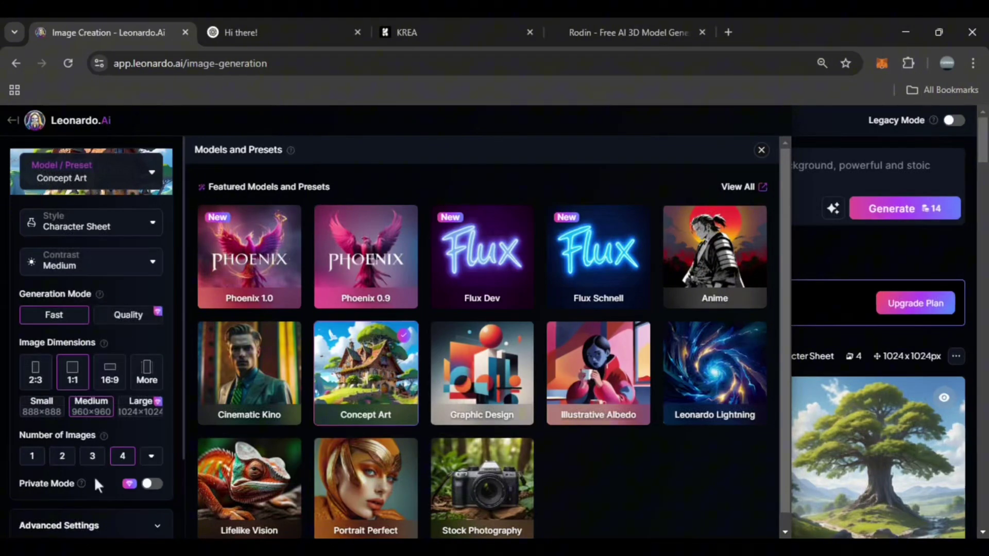
click(818, 259)
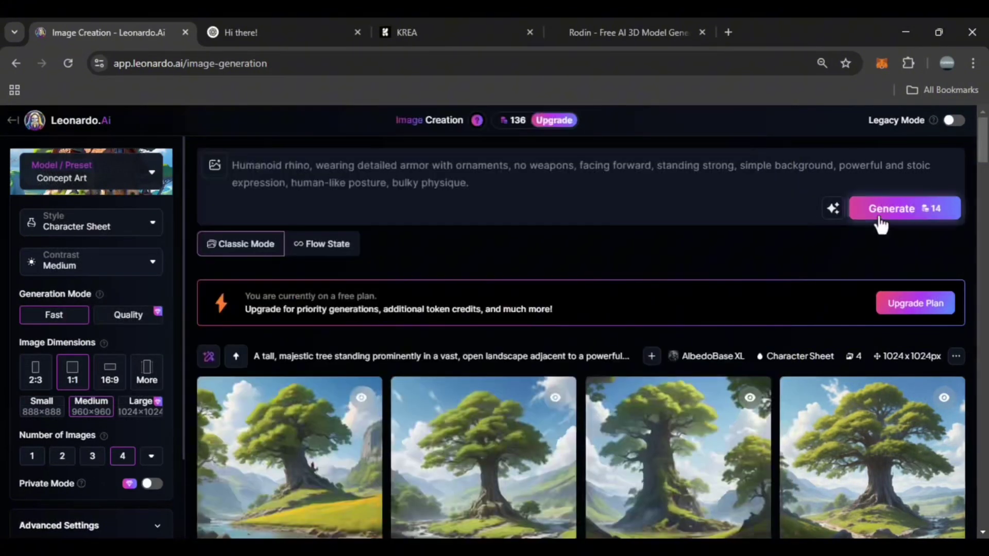
click(881, 221)
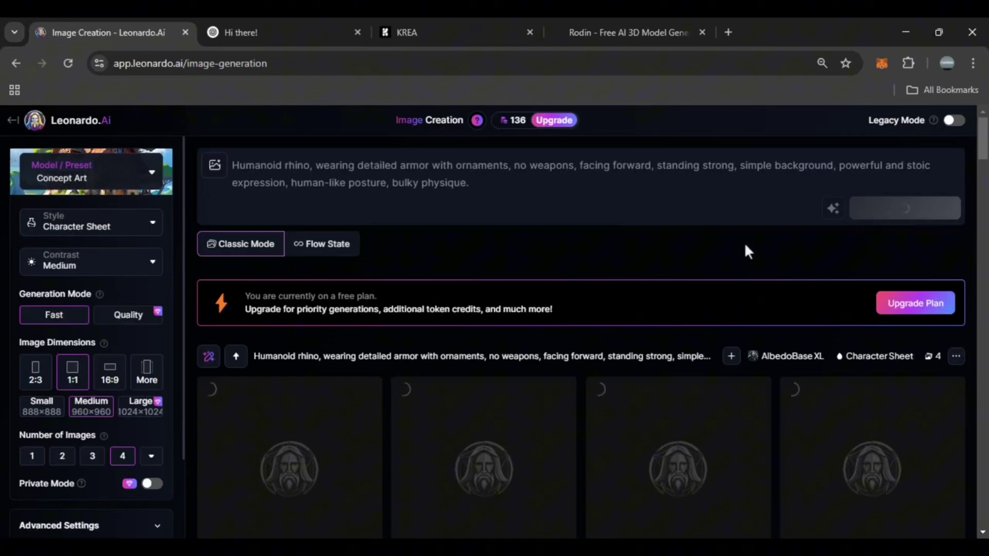
scroll(574, 258, down, 2)
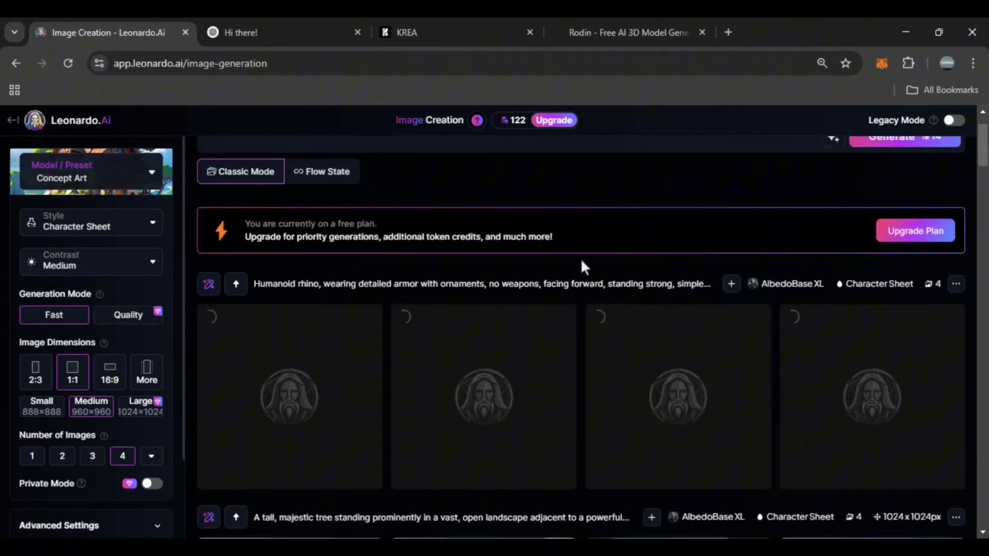
scroll(677, 293, up, 2)
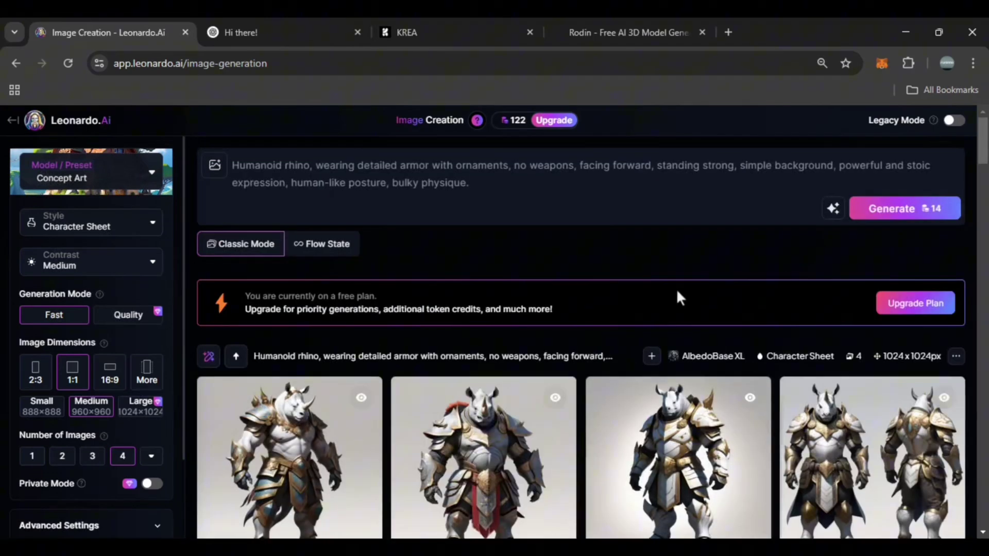
Preview the second rhino image, then generate another batch of rhino variations
scroll(677, 291, down, 2)
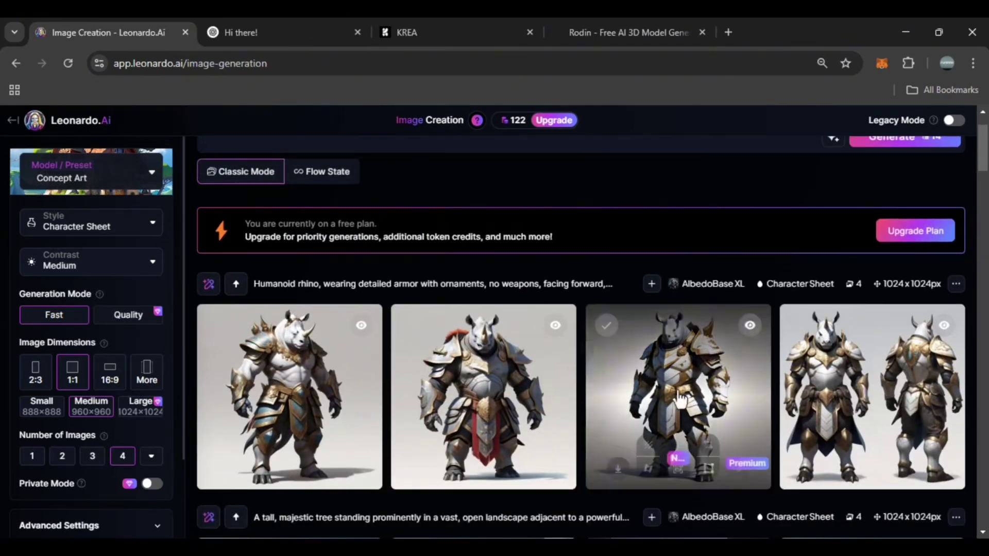
mouse_move(485, 407)
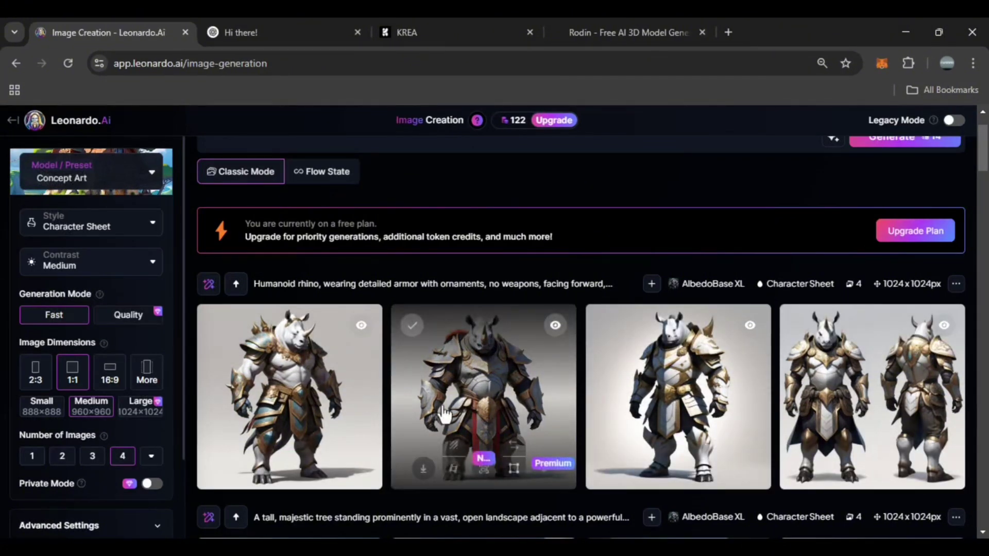
click(444, 414)
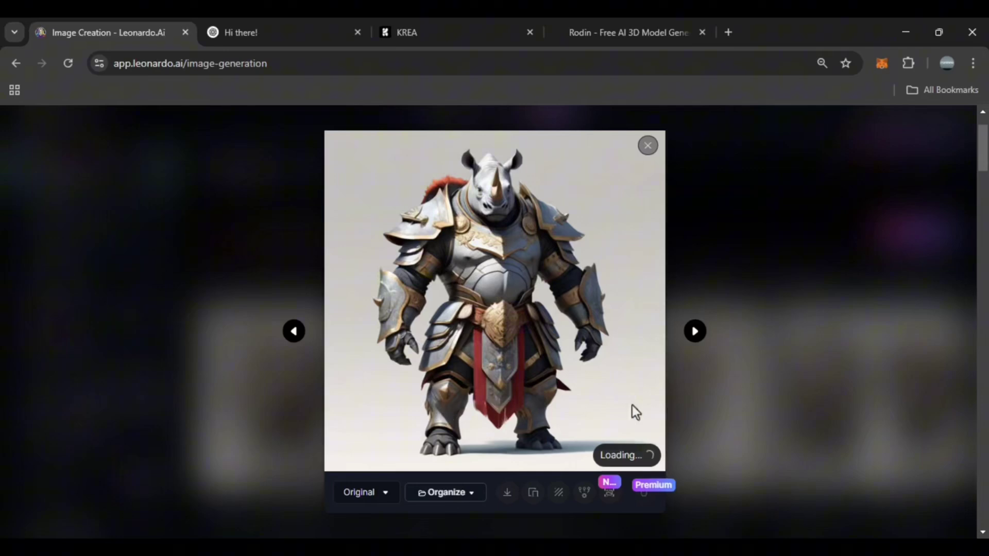
click(738, 385)
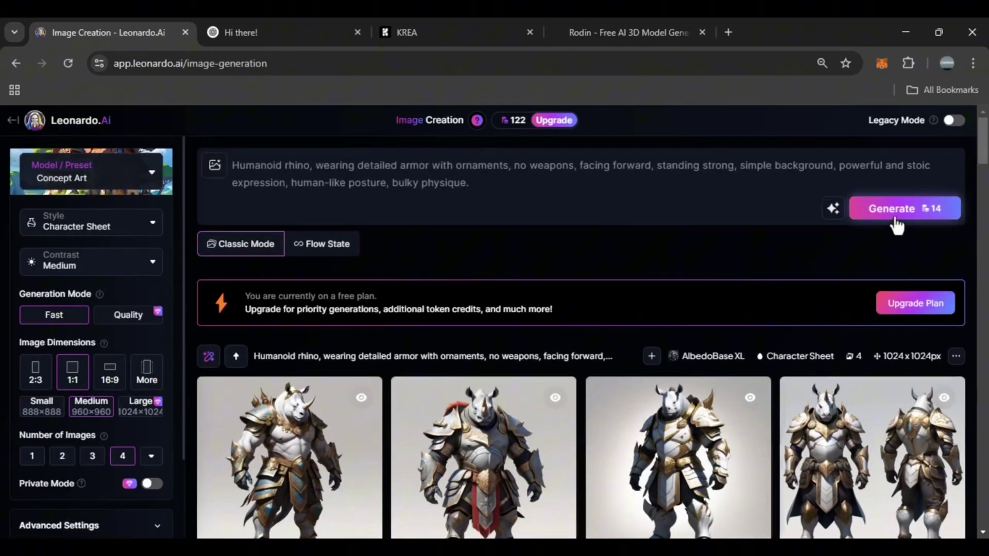
click(895, 211)
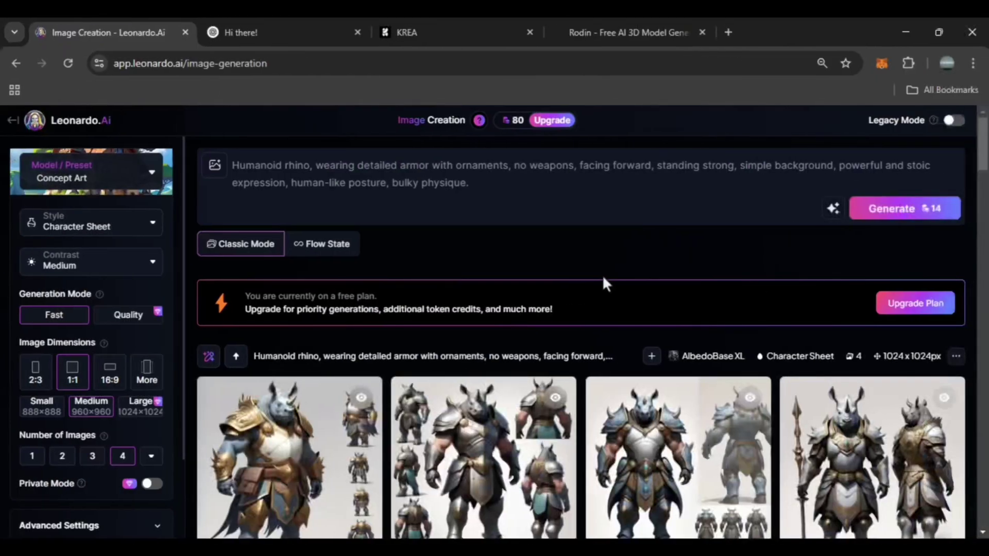
Open the rhino in silver armor with a red loincloth and download it
scroll(604, 282, down, 1)
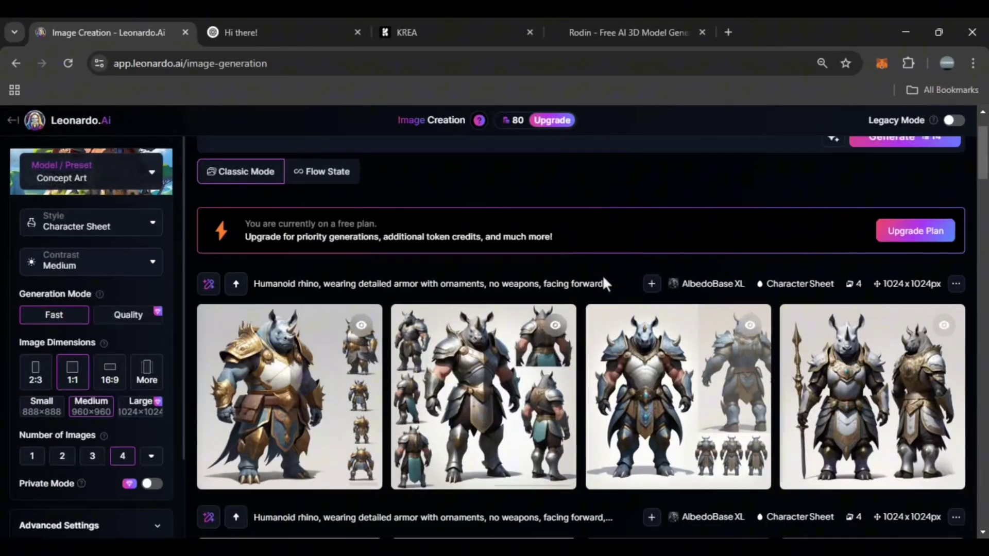
scroll(602, 274, down, 4)
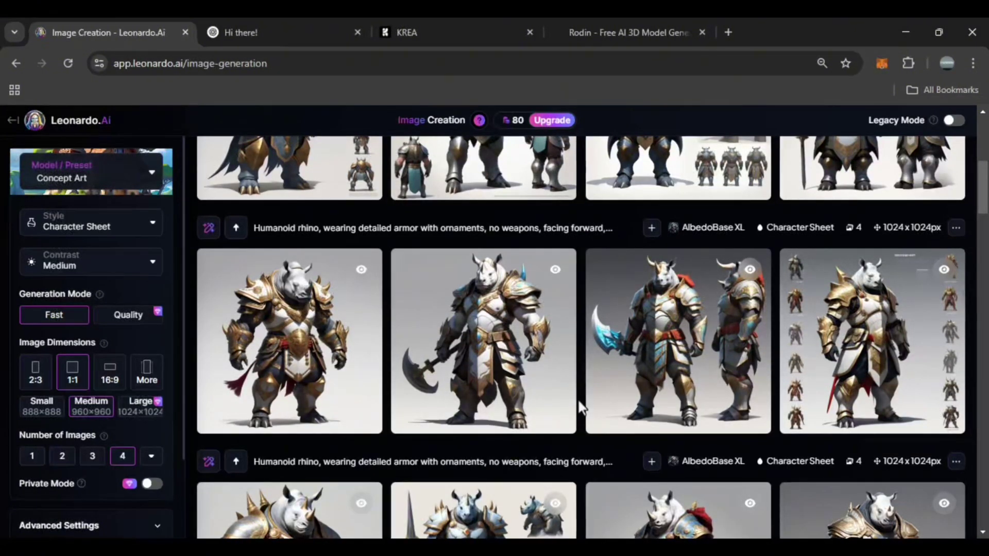
scroll(580, 407, down, 3)
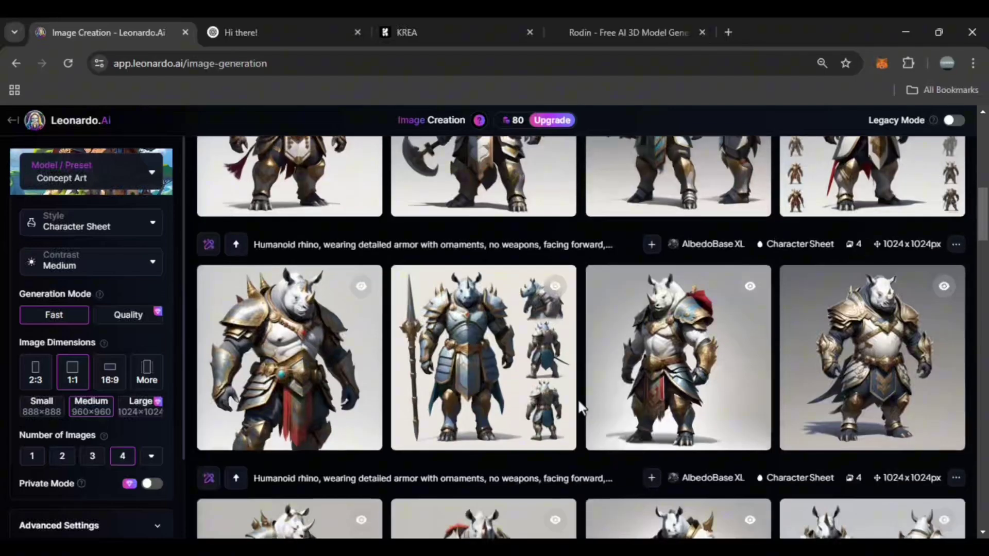
scroll(577, 399, down, 3)
click(521, 376)
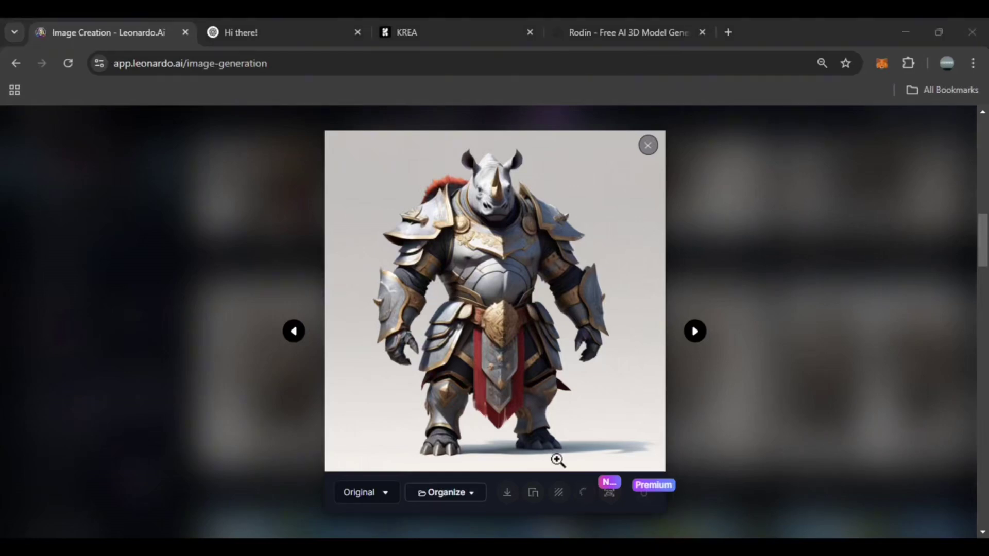
click(508, 495)
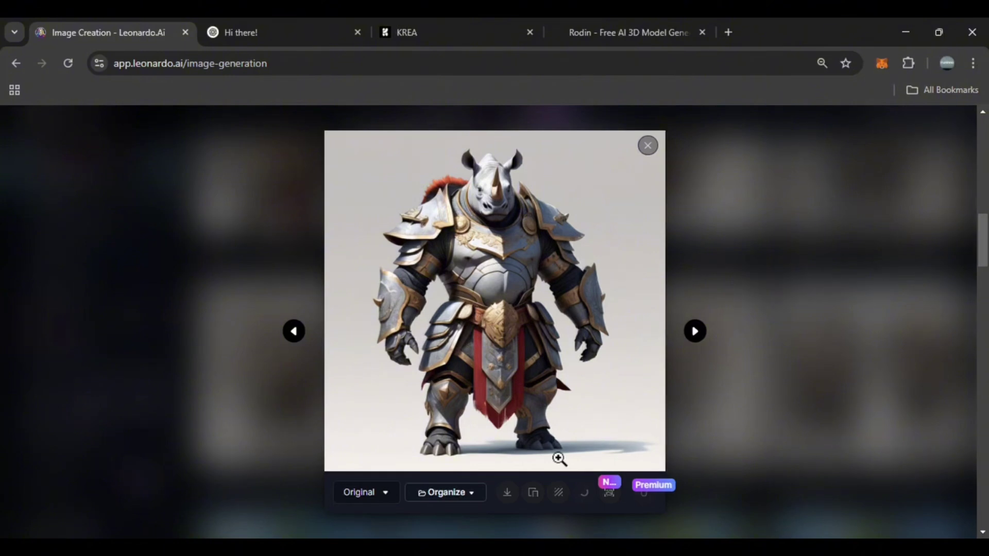
click(507, 492)
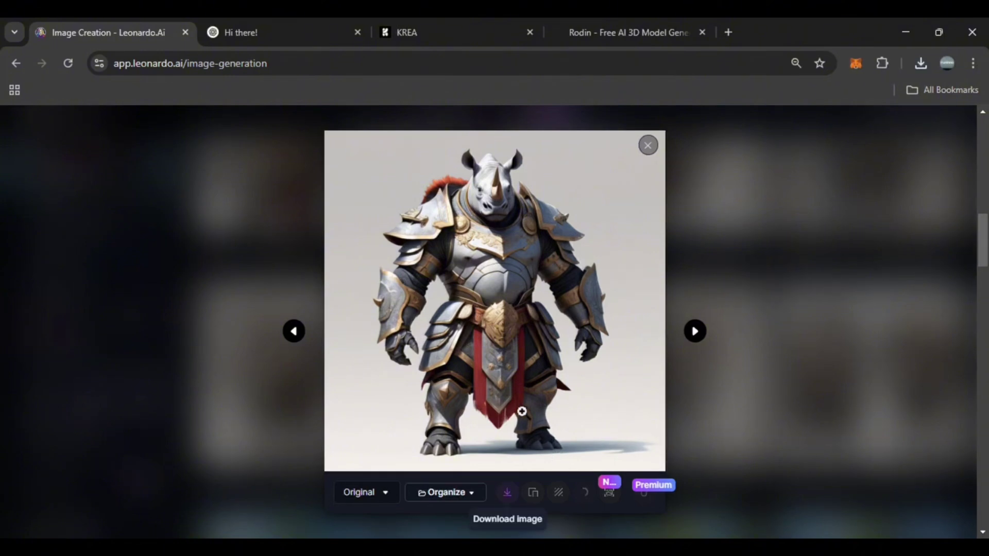
Open KREA's Enhancer and upload the AlbedoBase rhino warrior JPG
click(432, 39)
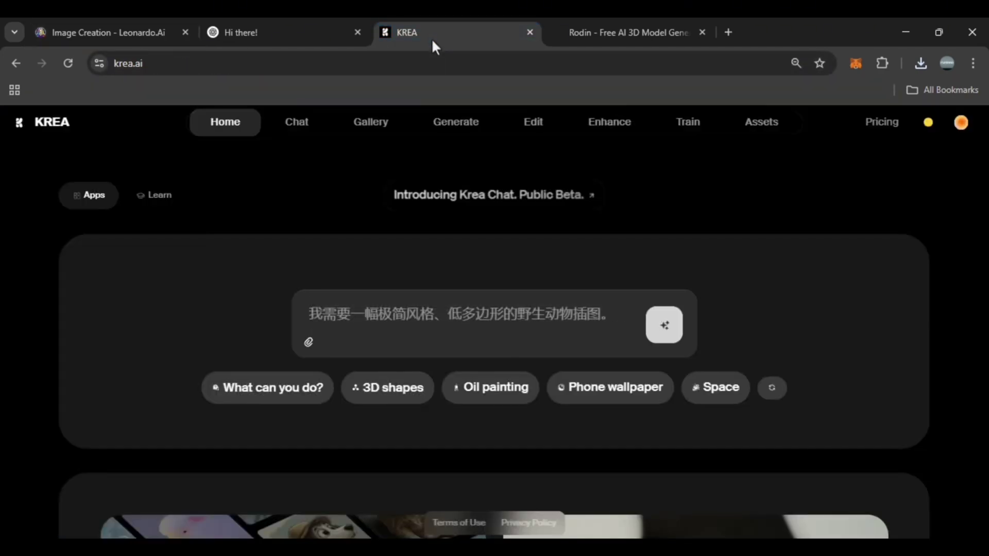
scroll(484, 269, down, 10)
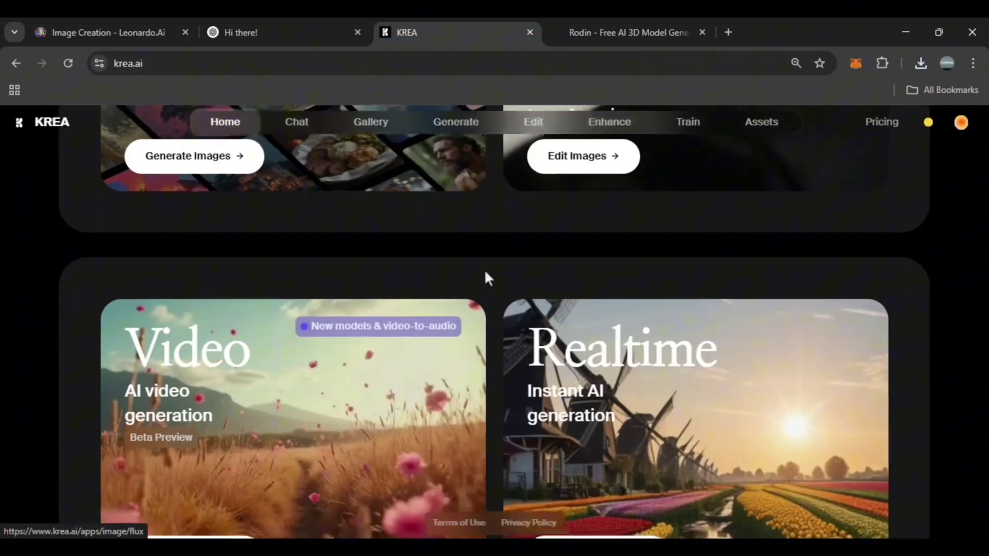
scroll(487, 278, down, 8)
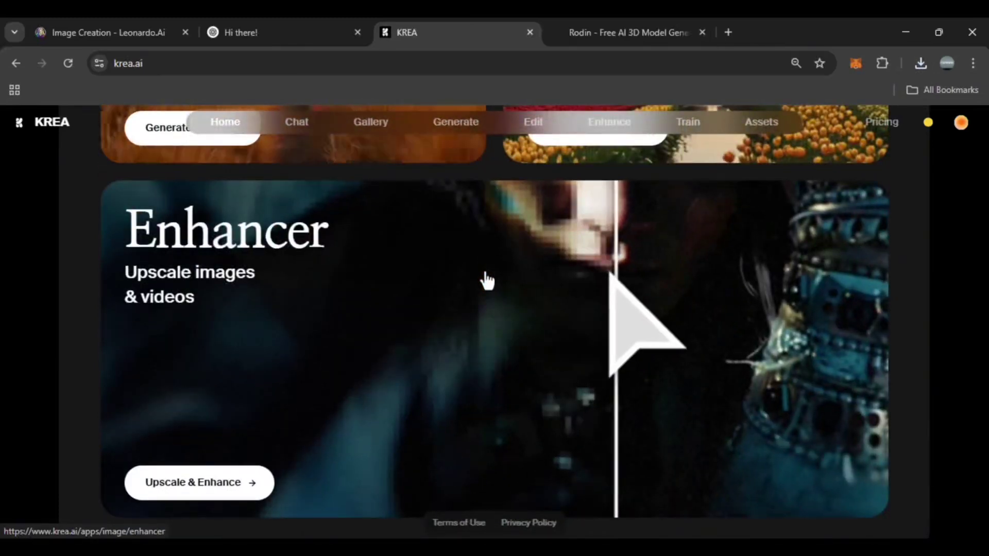
click(487, 281)
click(485, 282)
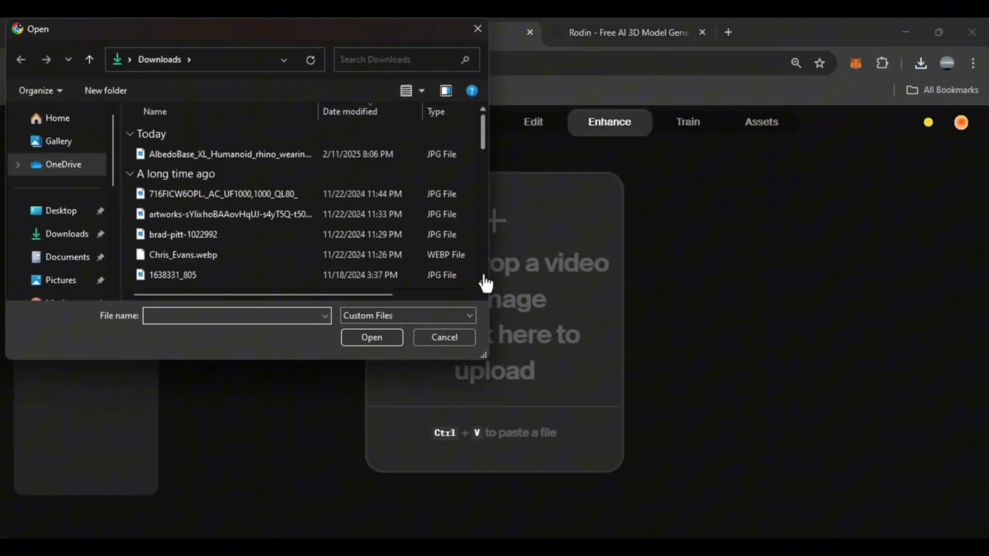
double_click(327, 155)
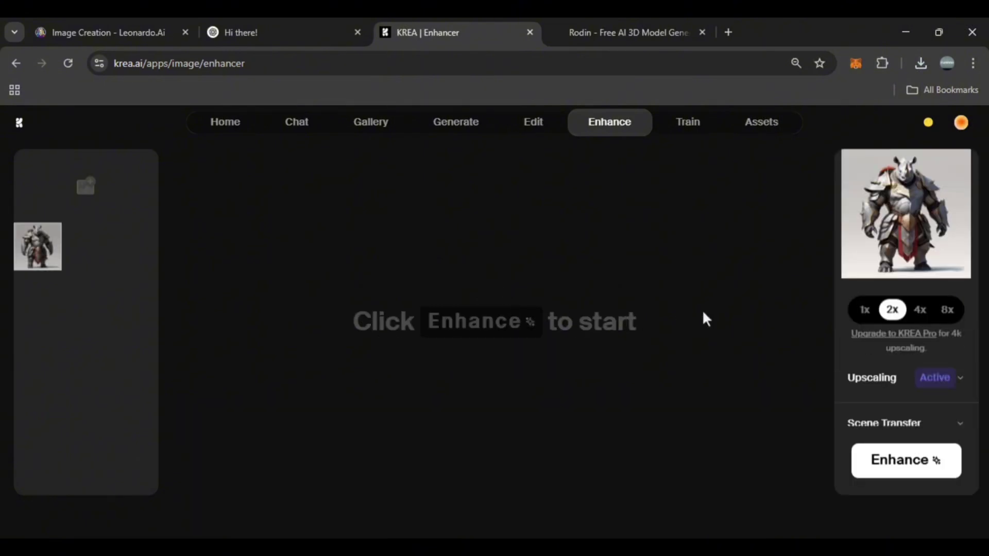
Enhance the rhino image at 8x upscale with Resemblance raised to 0.65
click(942, 317)
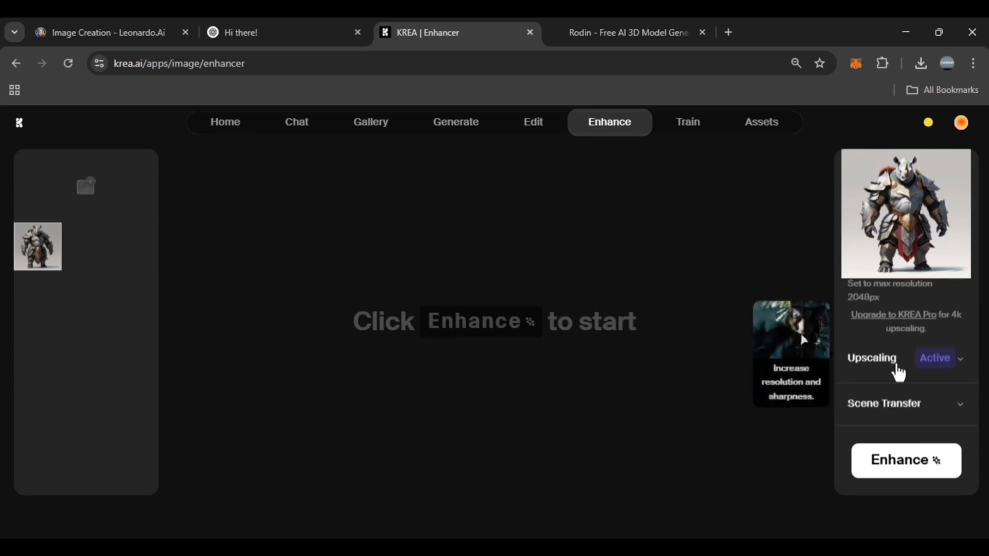
click(895, 360)
scroll(896, 365, down, 3)
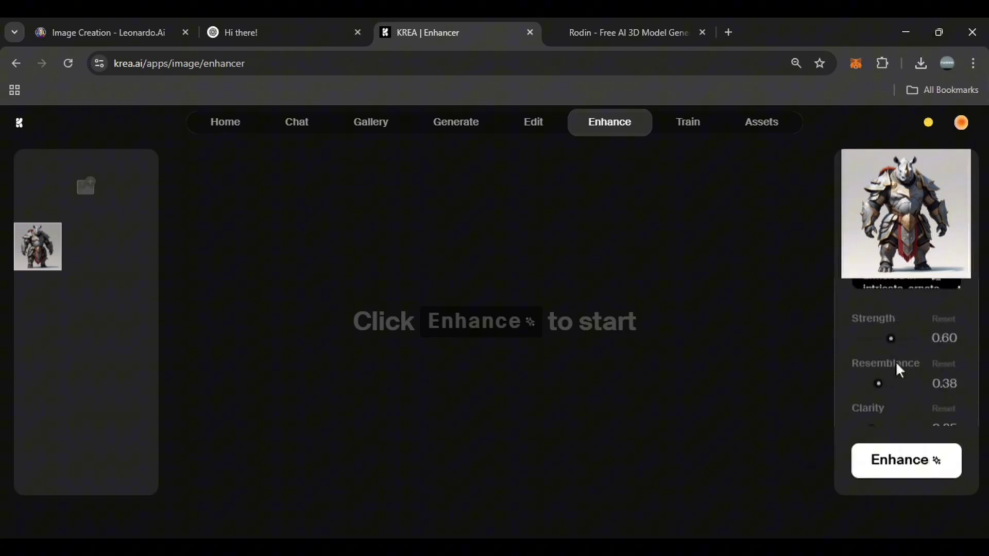
drag(881, 384, 895, 385)
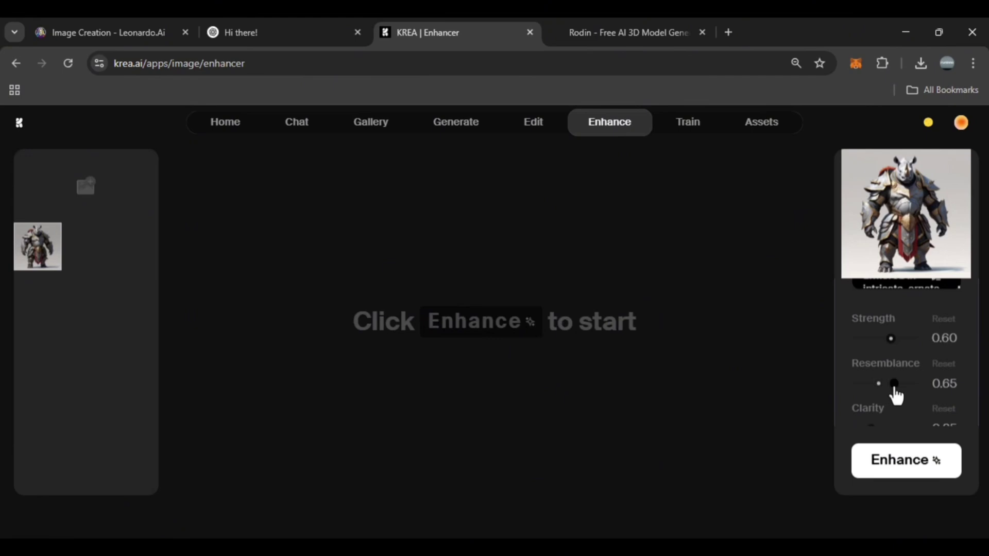
click(906, 468)
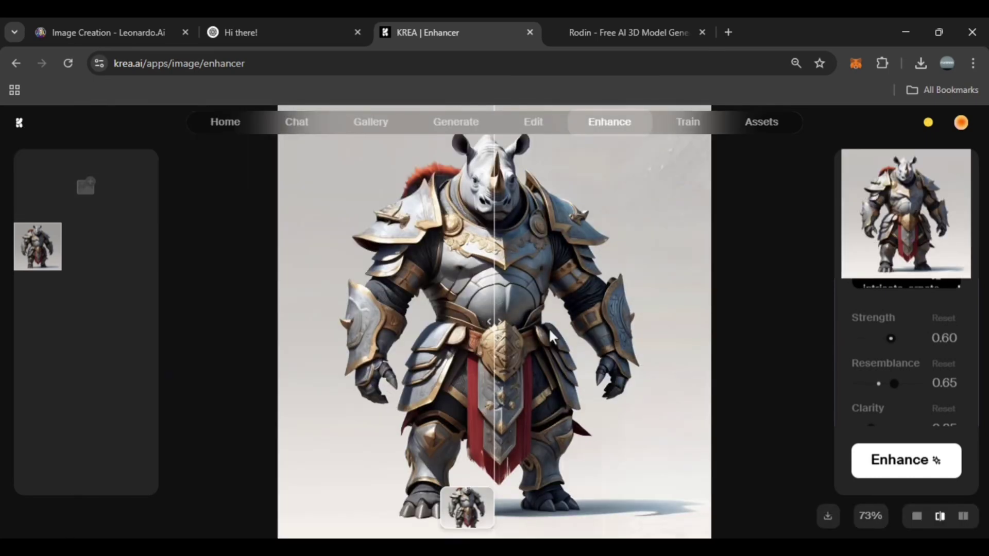
Compare the original and enhanced armor detail, then download the enhanced rhino image
drag(495, 320, 367, 301)
scroll(511, 294, up, 3)
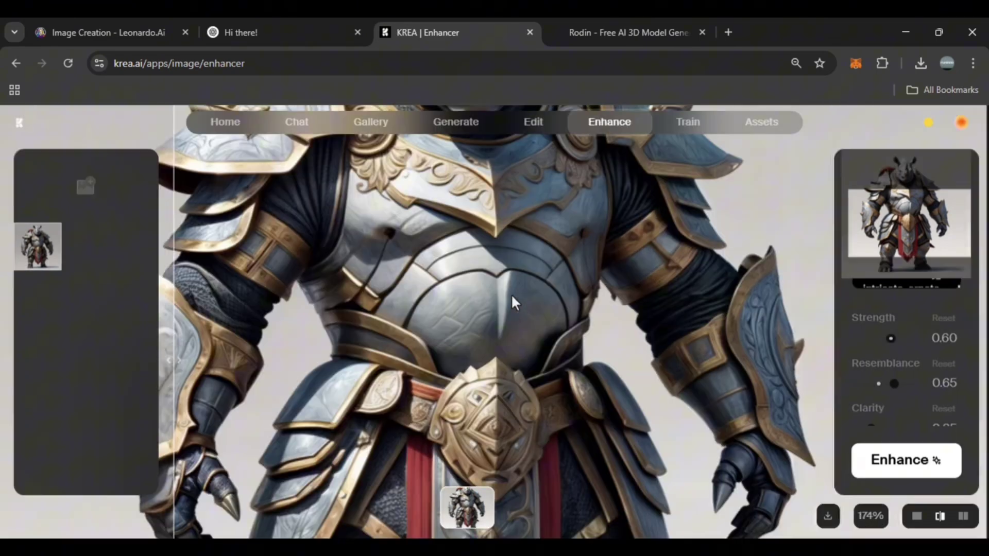
scroll(471, 212, down, 2)
drag(279, 294, 409, 335)
scroll(488, 315, up, 2)
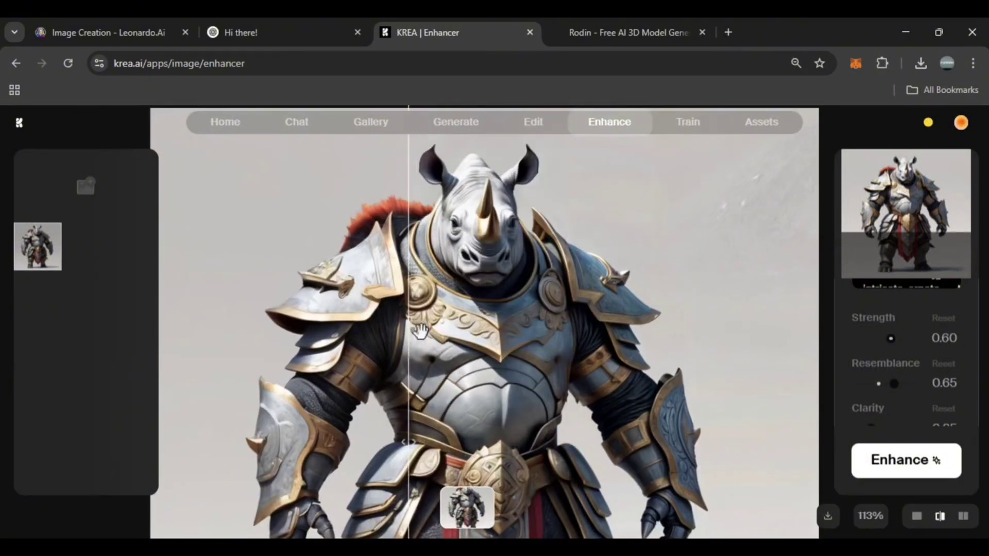
click(826, 516)
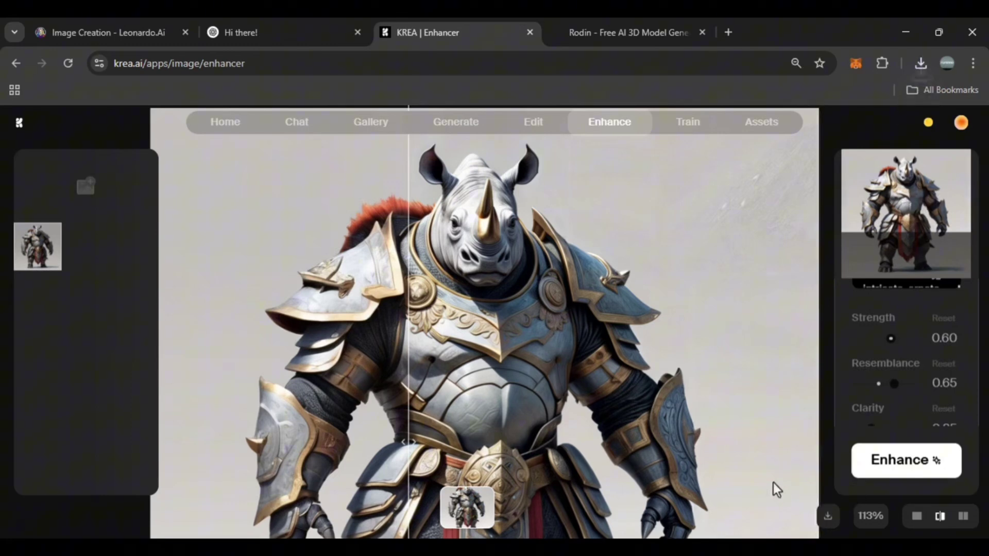
Upload the rhino warrior PNG to Hyper3D Rodin and generate its 3D geometry
click(584, 32)
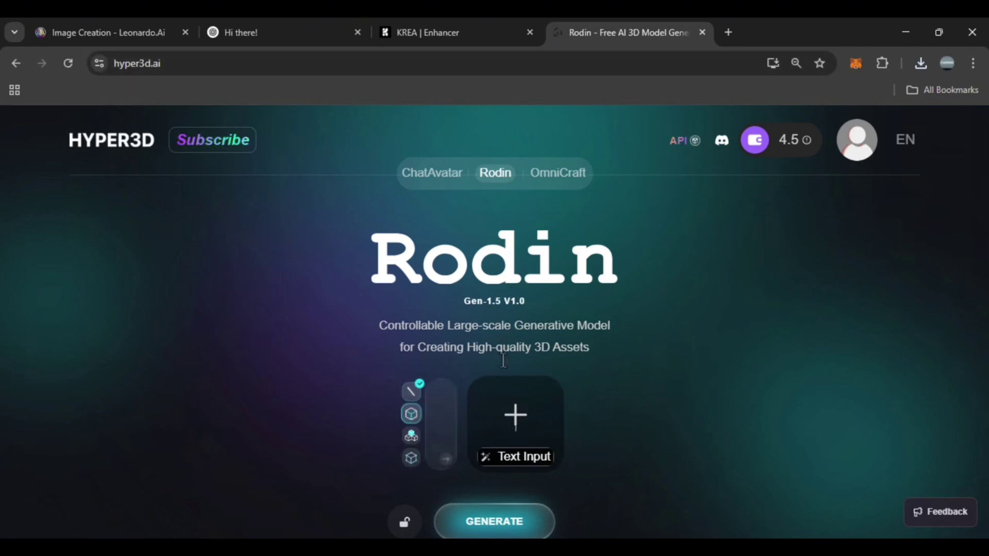
click(514, 417)
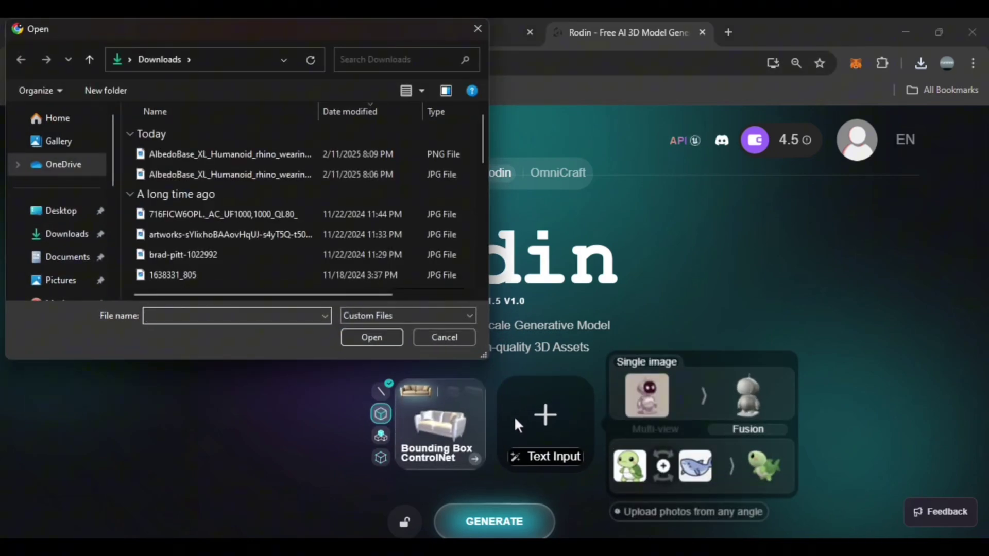
double_click(246, 154)
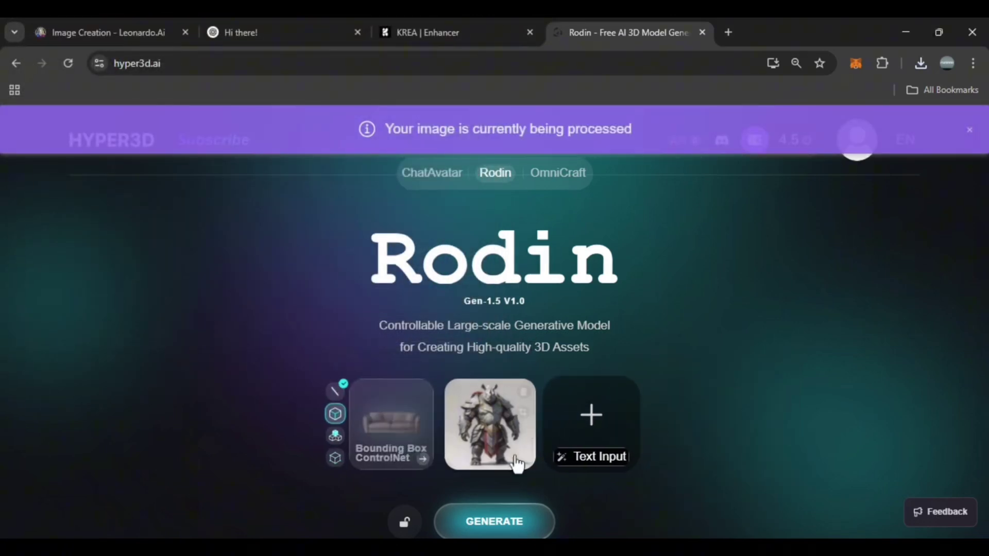
click(506, 522)
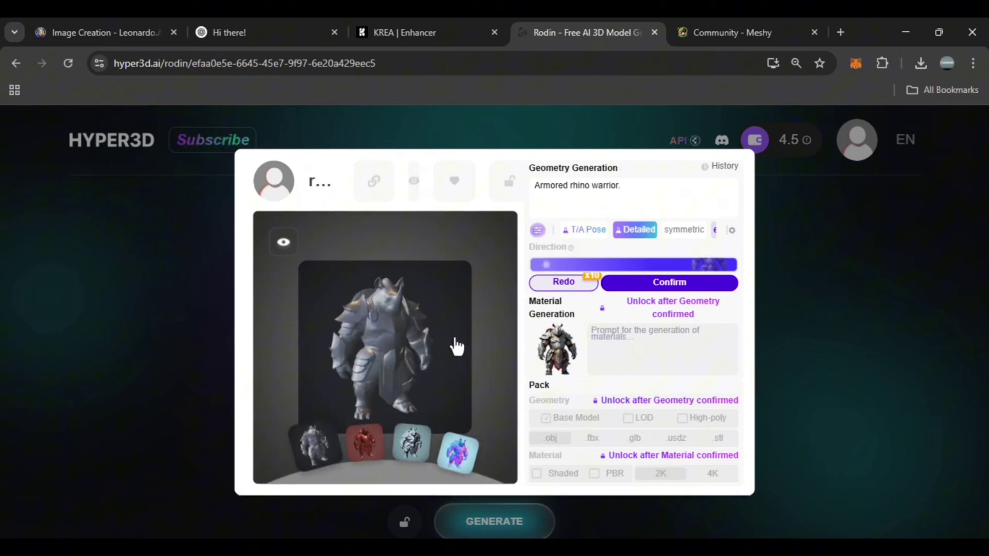
Confirm the rhino geometry as a smoothed quad mesh with 18000 faces
click(621, 195)
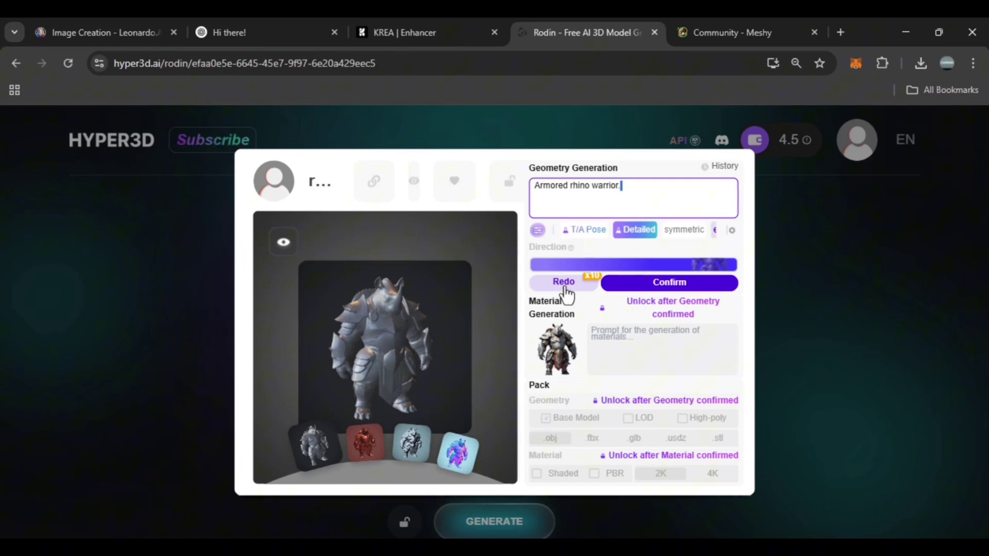
mouse_move(648, 293)
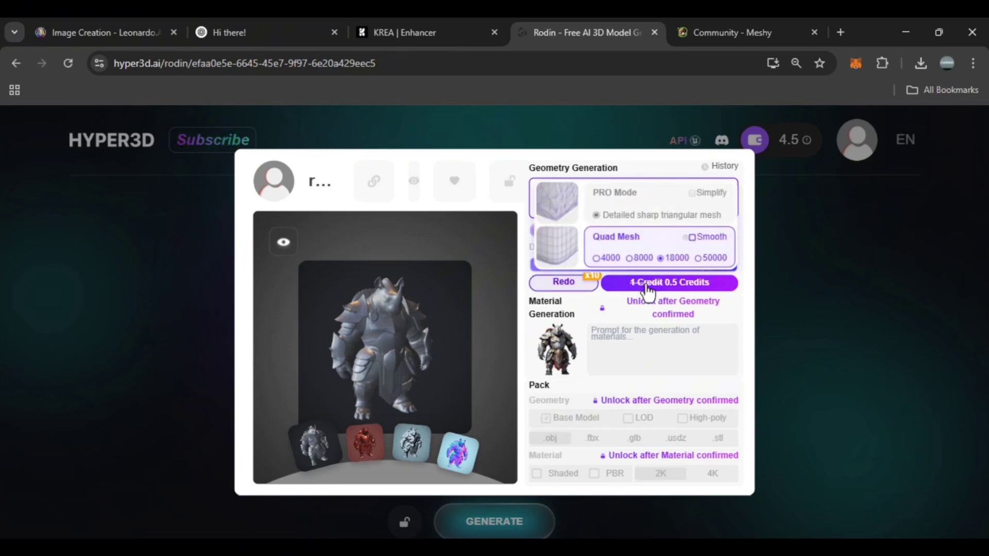
click(692, 192)
click(699, 262)
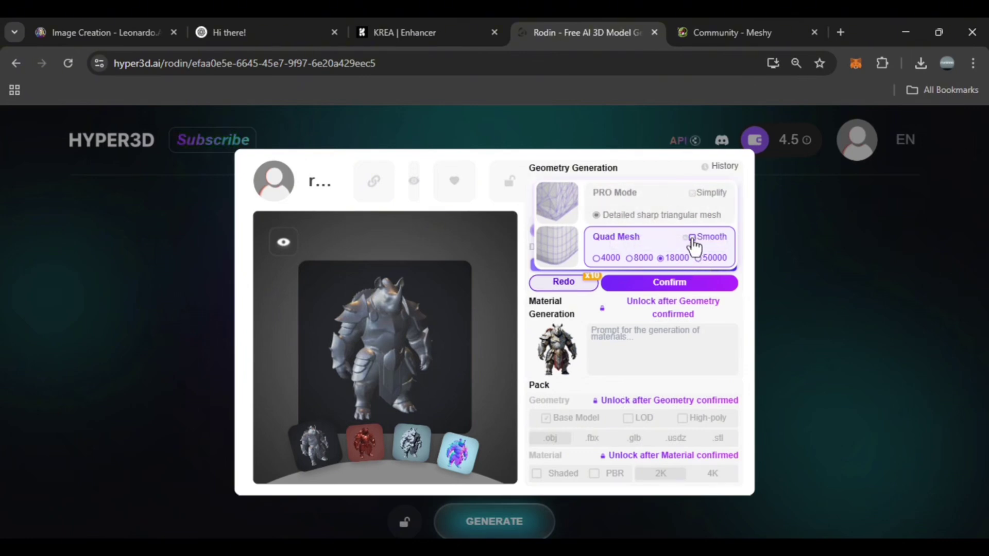
click(693, 238)
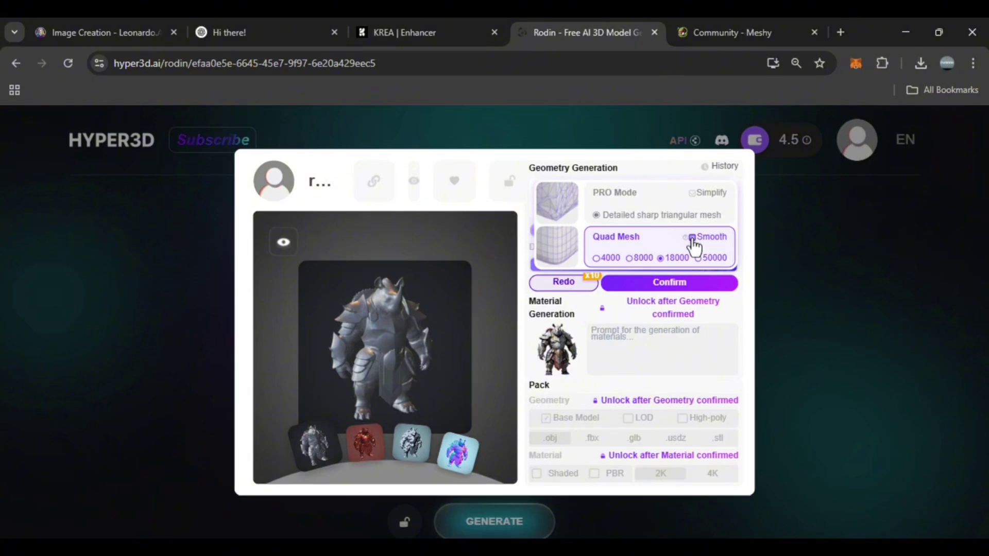
click(669, 283)
click(669, 283)
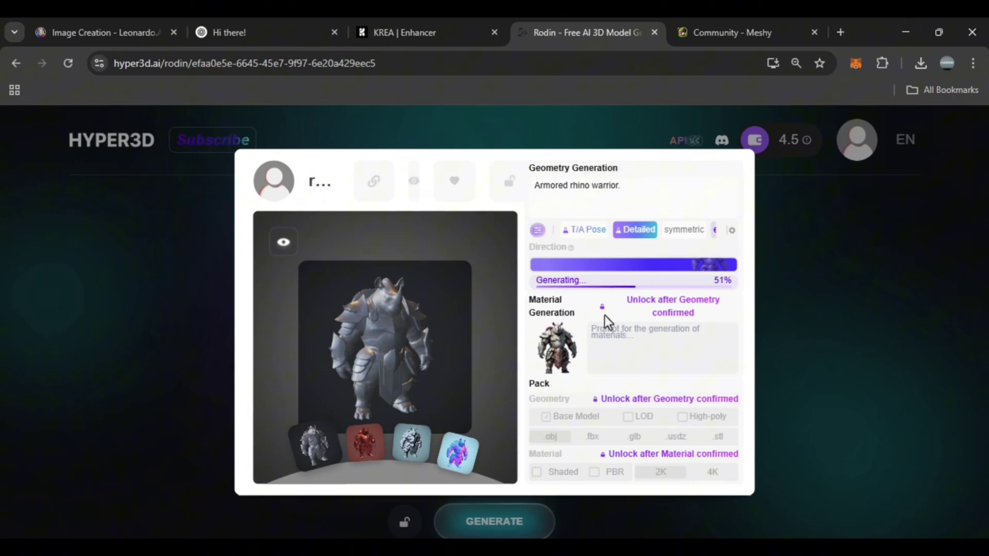
Upload the rhino image to Meshy's Image to 3D and generate the Rhino Warrior model
click(719, 17)
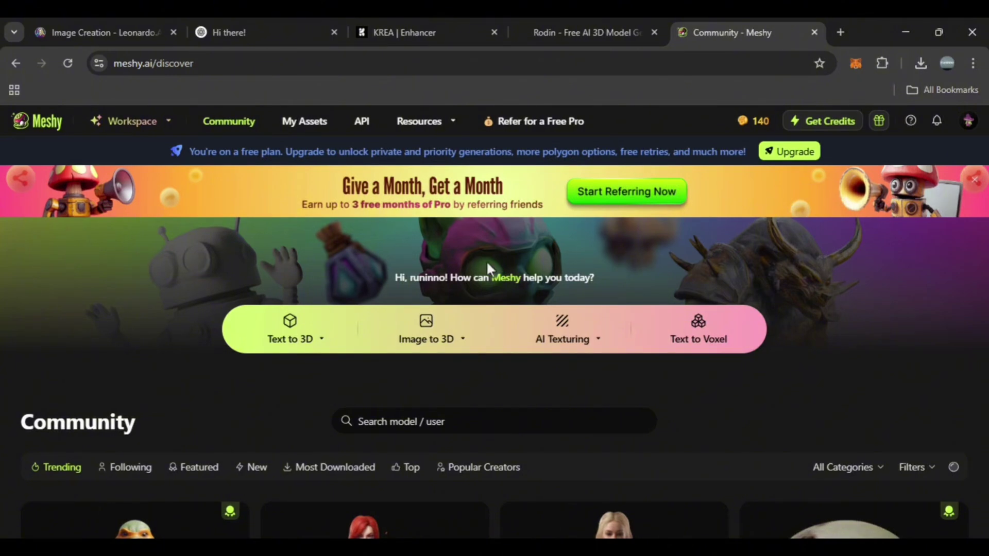
click(427, 352)
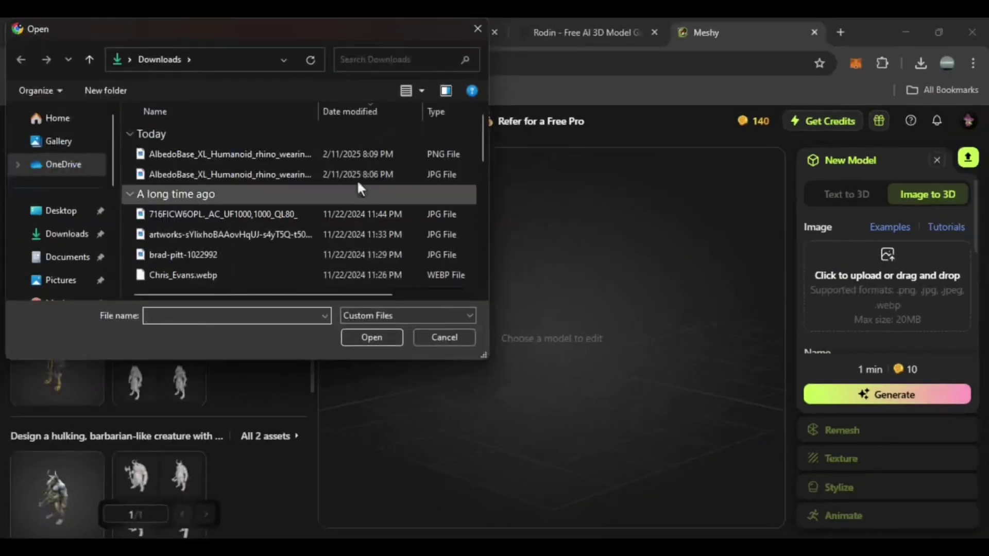
double_click(356, 165)
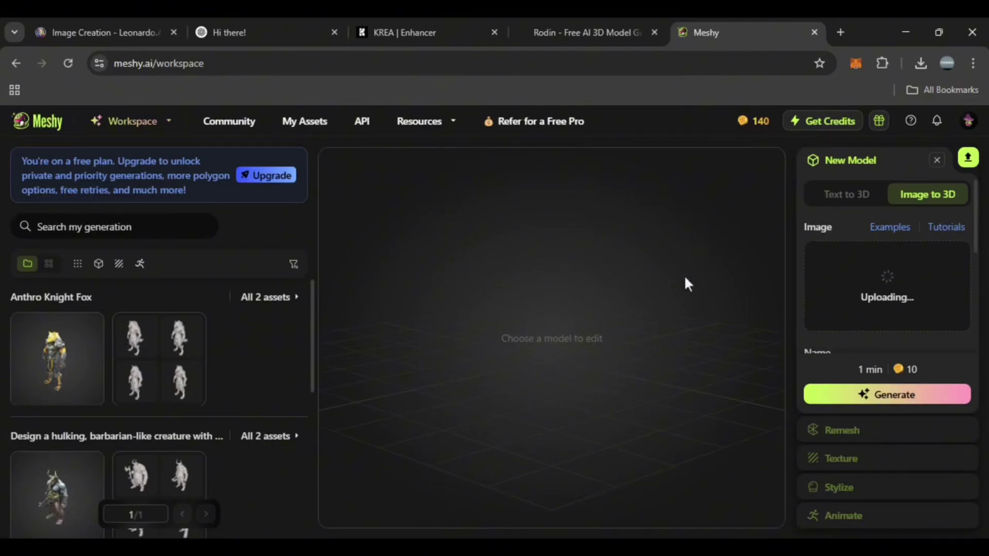
scroll(876, 309, down, 2)
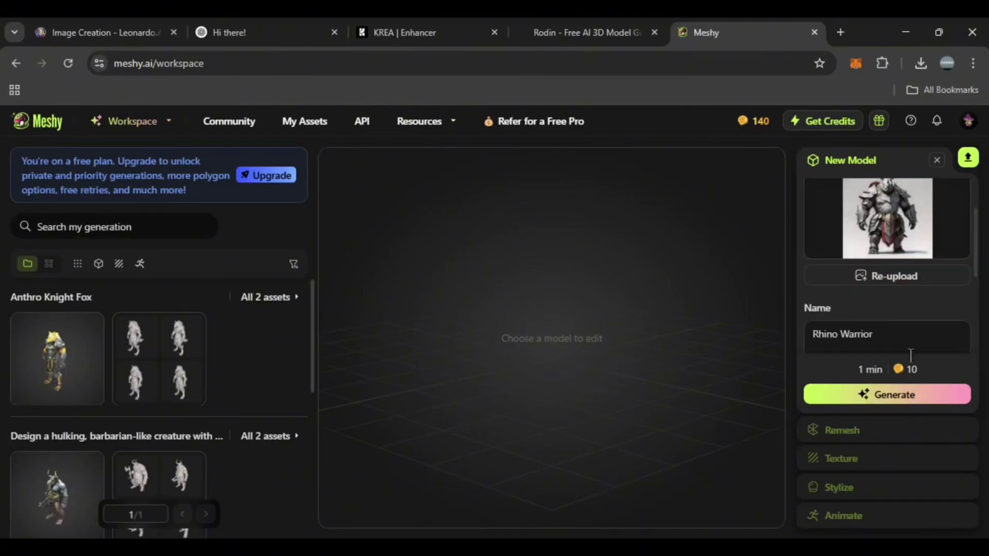
click(893, 405)
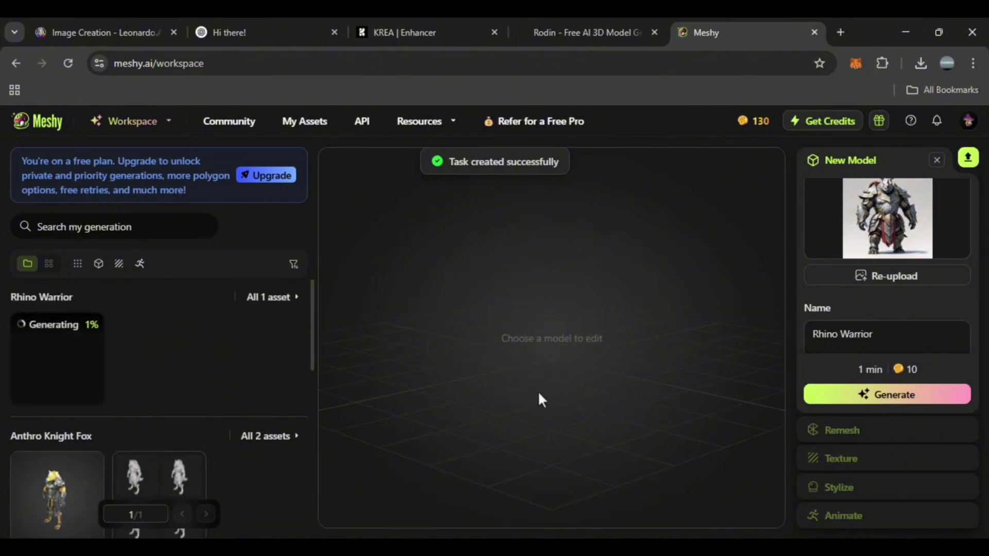
Inspect the Rodin rhino model and generate materials with Reference Strength 0.9 and Face Restore on
click(594, 32)
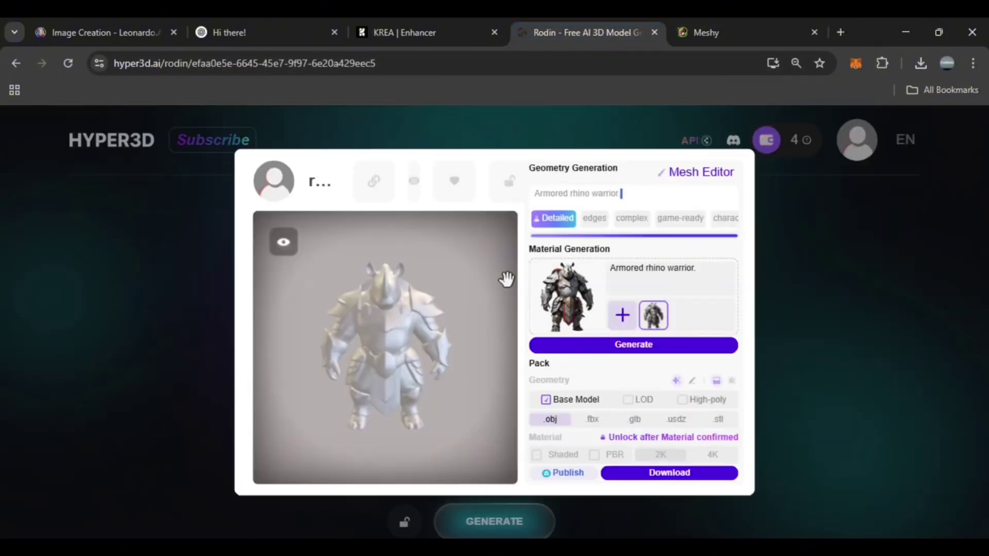
mouse_move(454, 338)
mouse_down()
mouse_move(355, 343)
mouse_move(467, 334)
mouse_up()
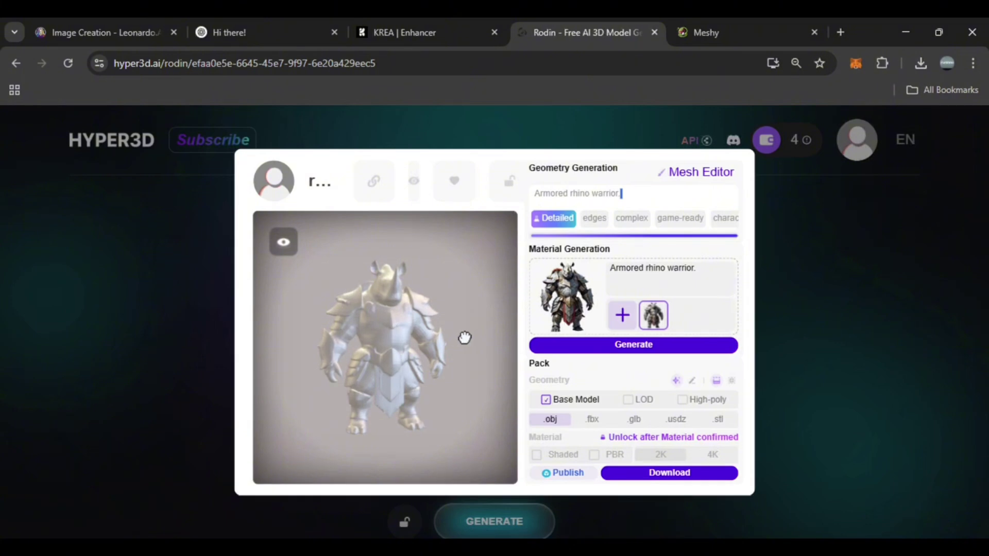
drag(465, 338, 439, 337)
mouse_move(605, 352)
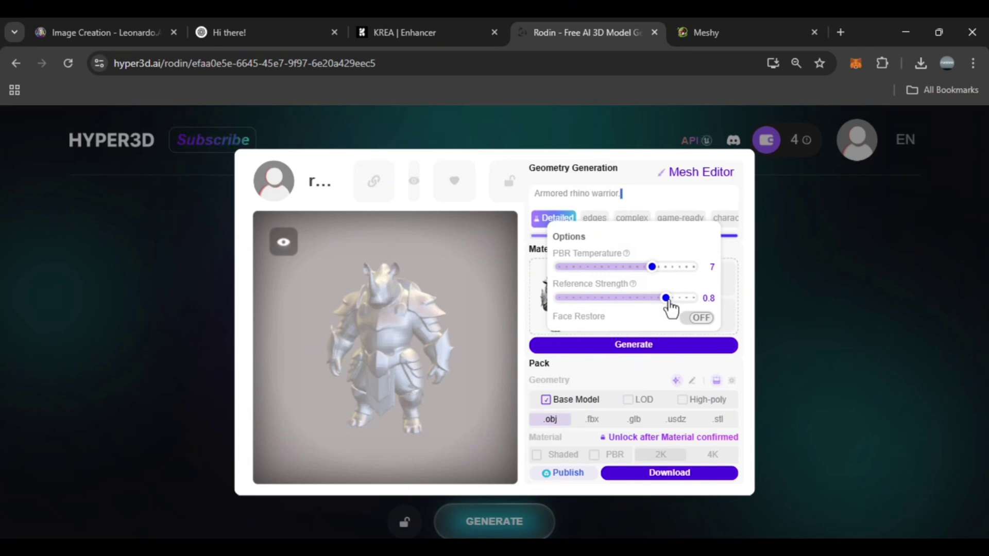
drag(667, 301, 679, 302)
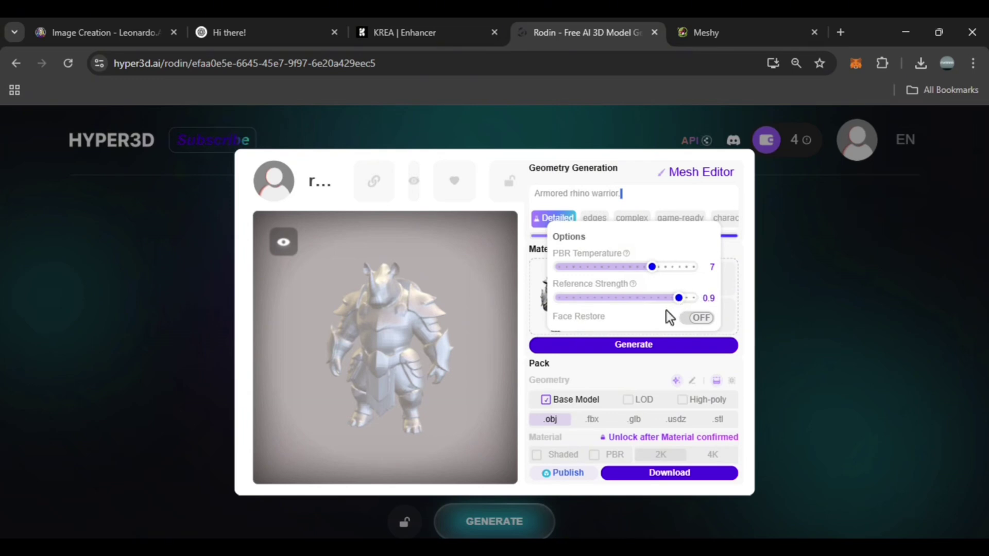
click(690, 321)
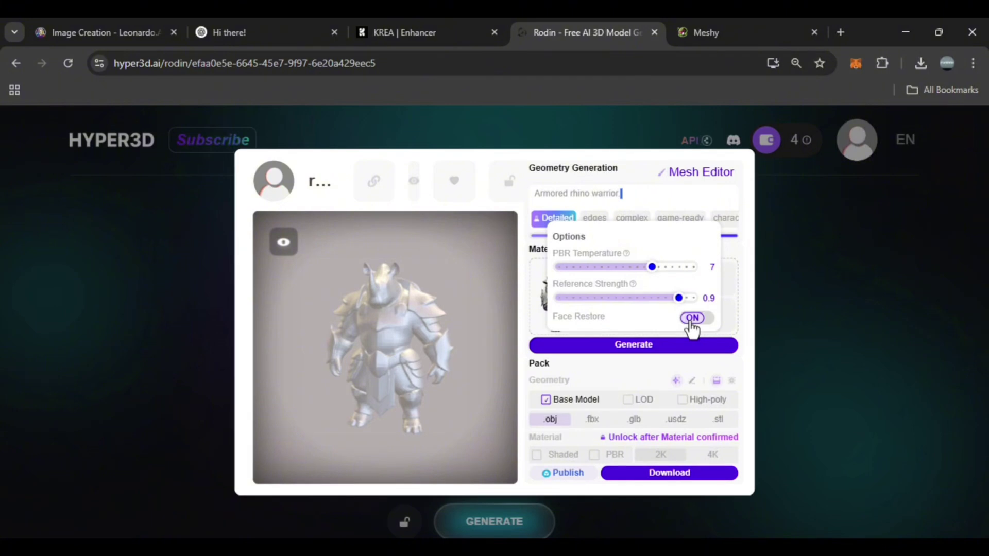
click(689, 345)
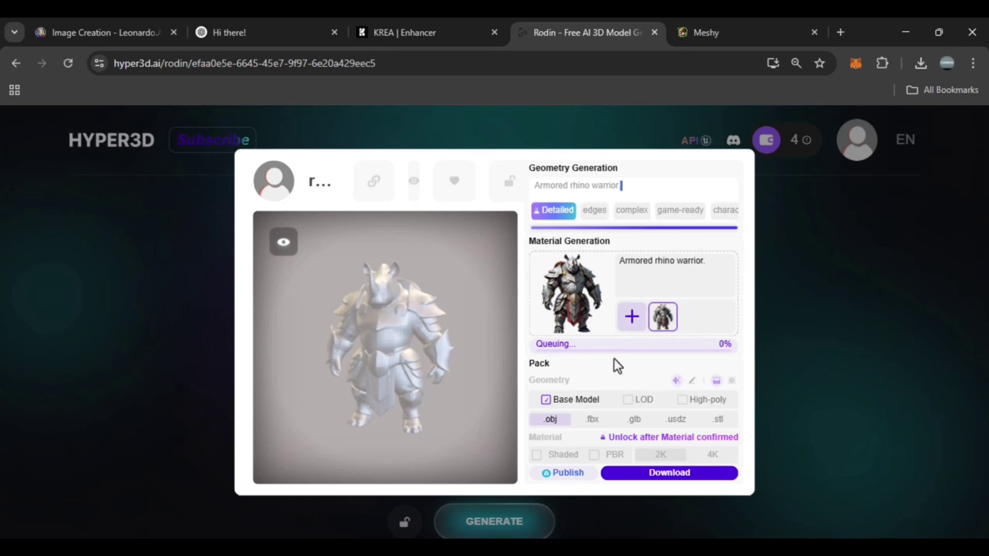
click(706, 33)
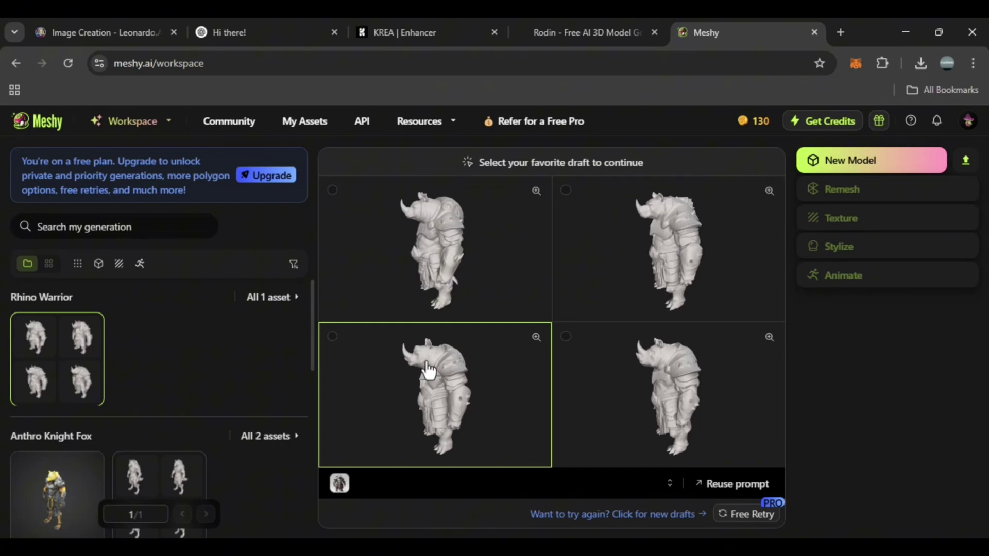
Refine the upper-right rhino draft into a textured fixed 10K quad mesh
click(652, 280)
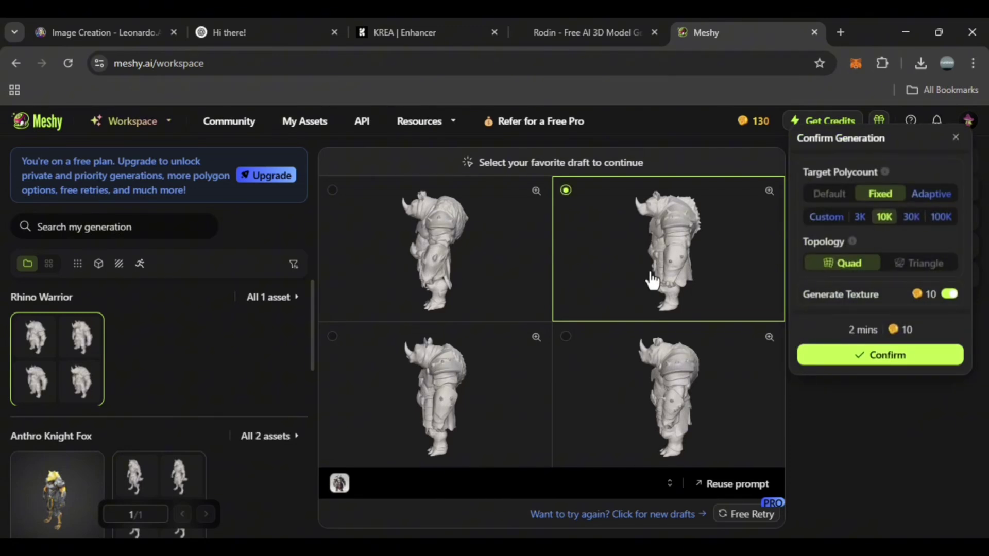
click(892, 353)
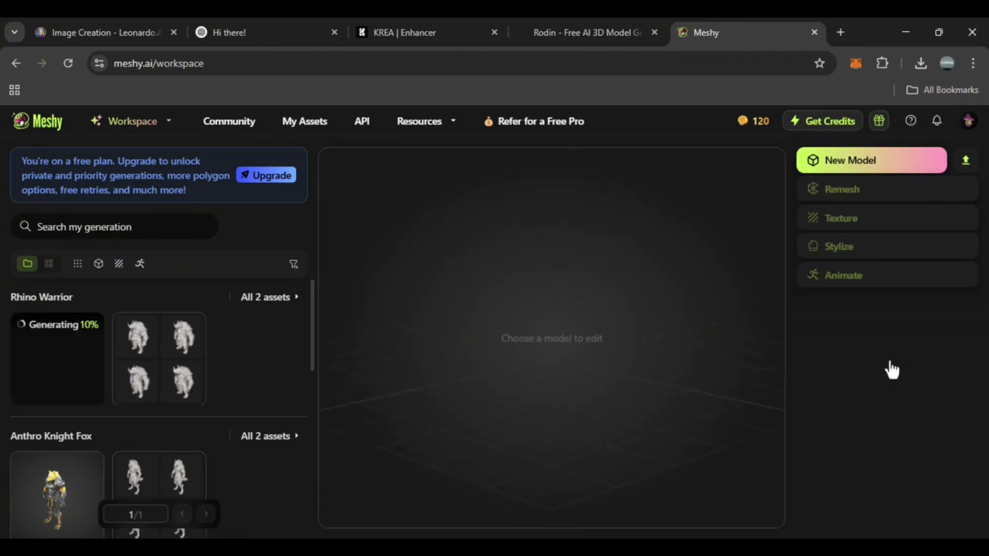
Inspect the Rodin rhino warrior from several sides and confirm its generated material
click(577, 36)
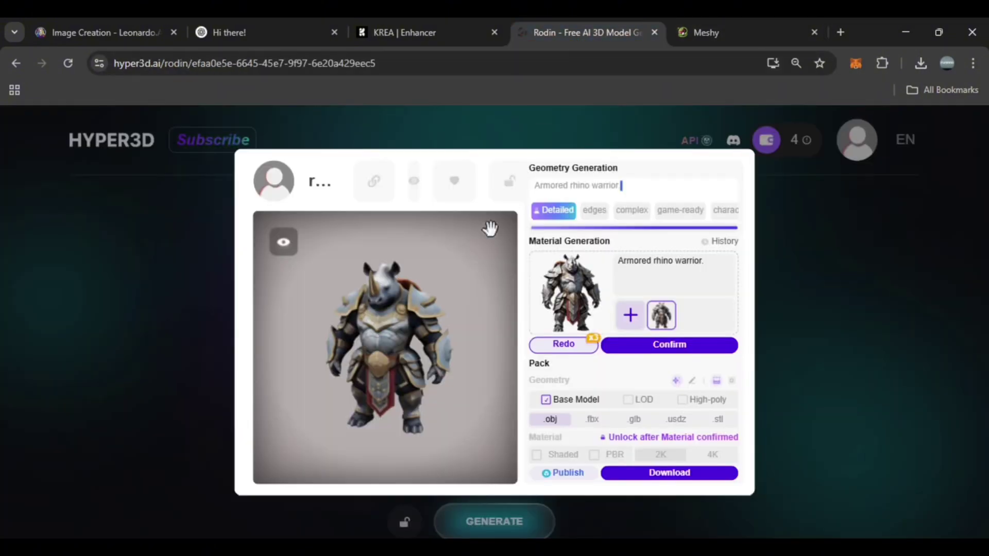
drag(463, 278, 348, 336)
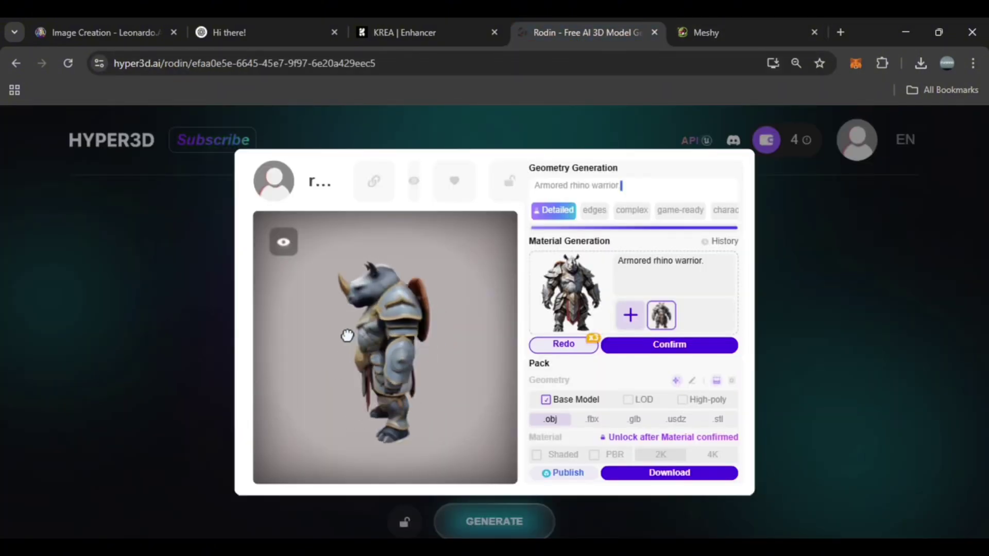
scroll(378, 332, up, 5)
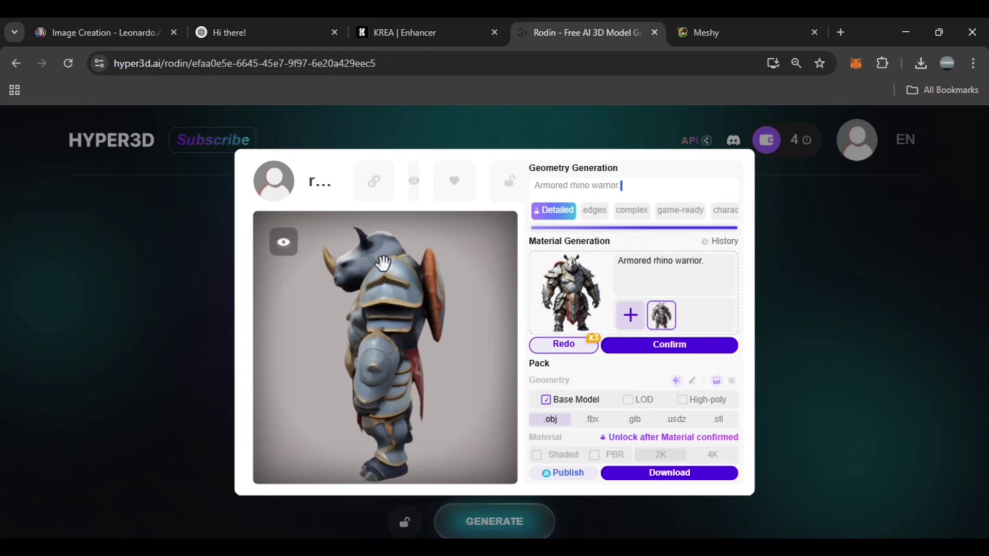
drag(383, 263, 463, 347)
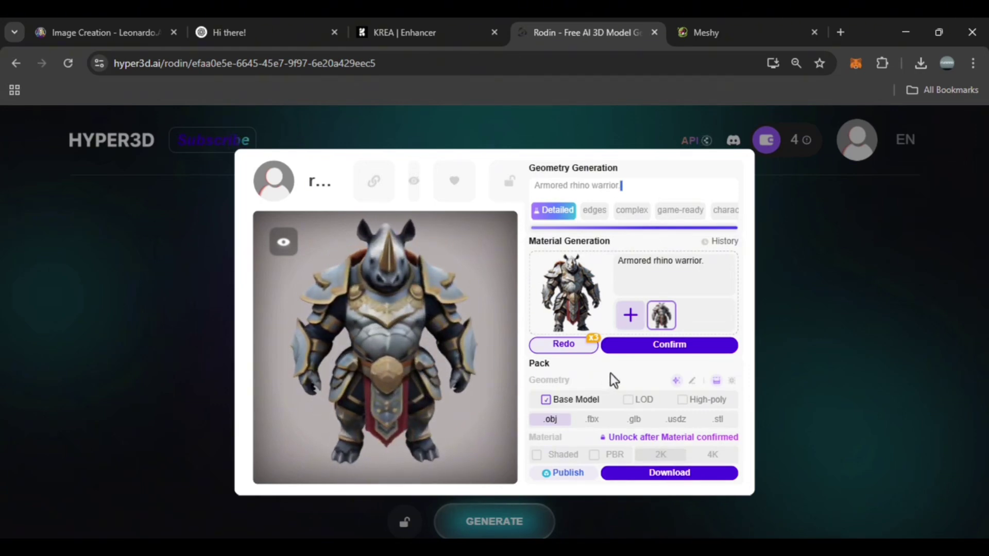
click(643, 355)
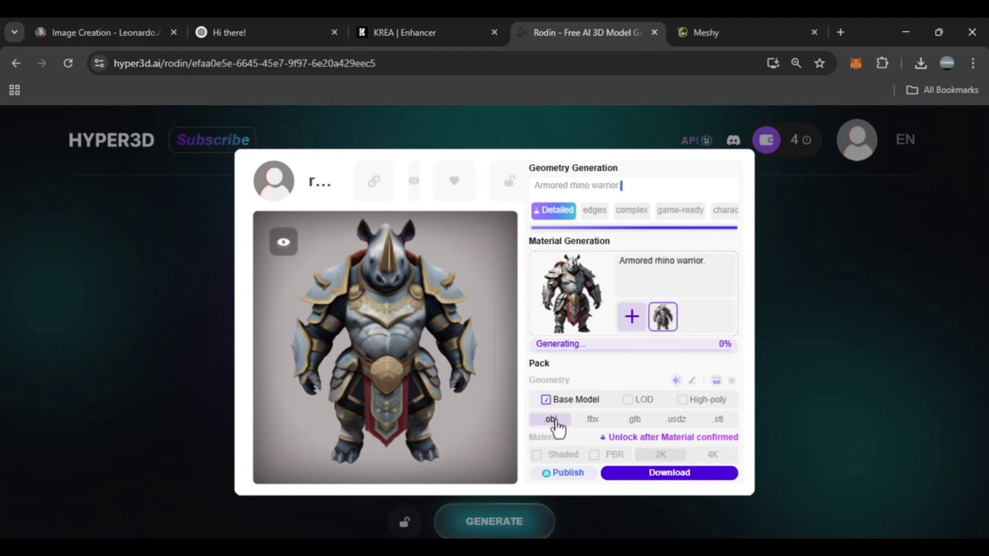
Choose .obj geometry with 2K PBR materials and start packaging the download
click(590, 420)
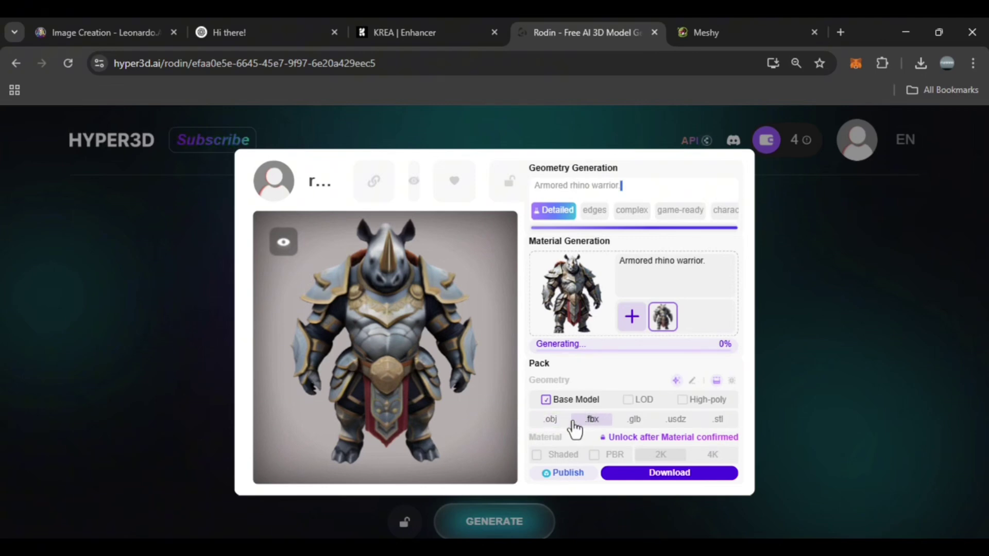
click(564, 425)
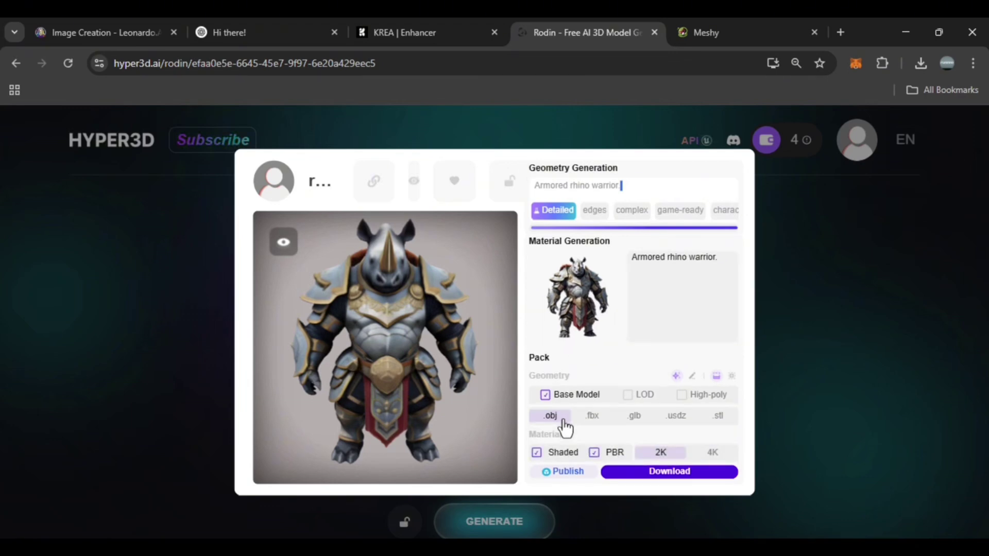
click(594, 452)
click(594, 453)
mouse_move(694, 460)
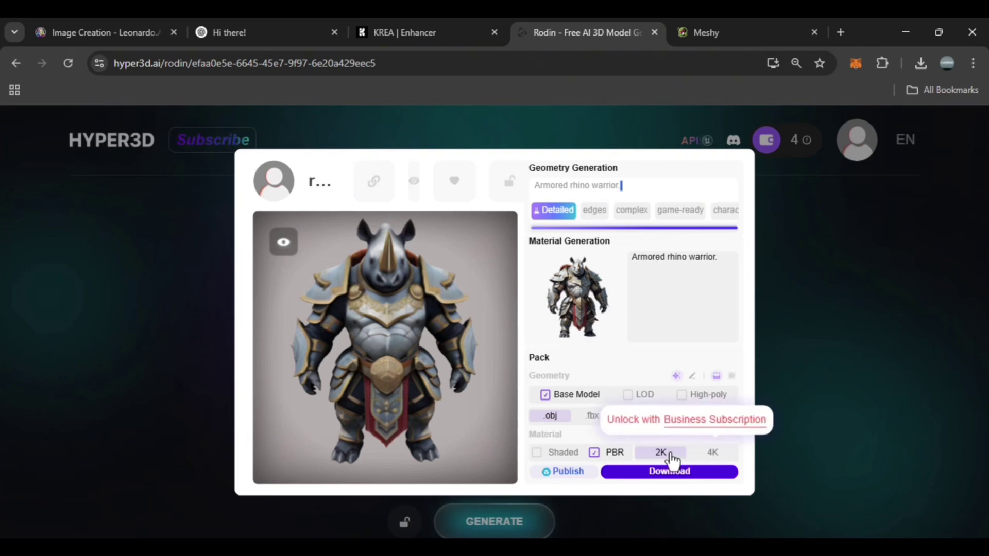
click(642, 474)
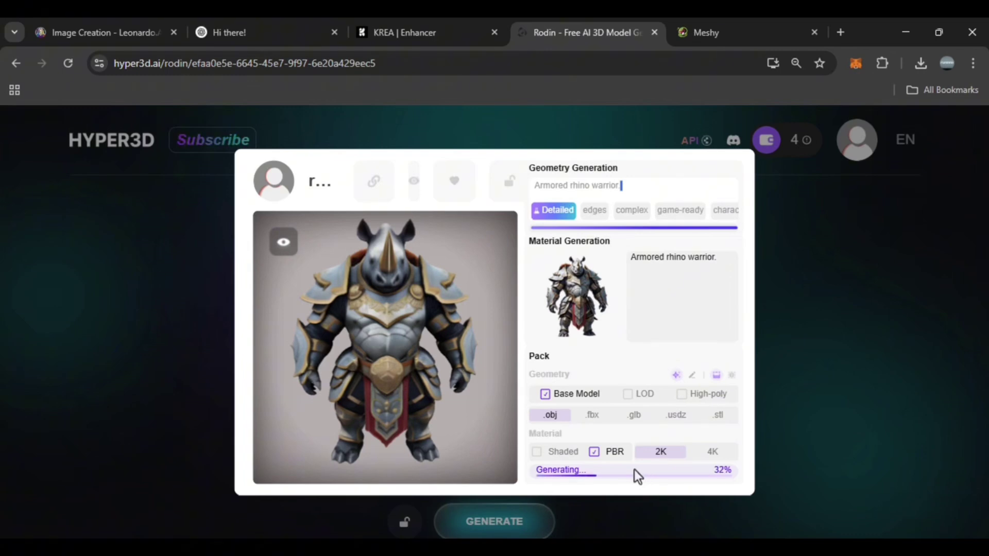
Load and orbit the earlier Meshy Rhino Warrior for comparison, then go to the AccuRIG page
click(676, 35)
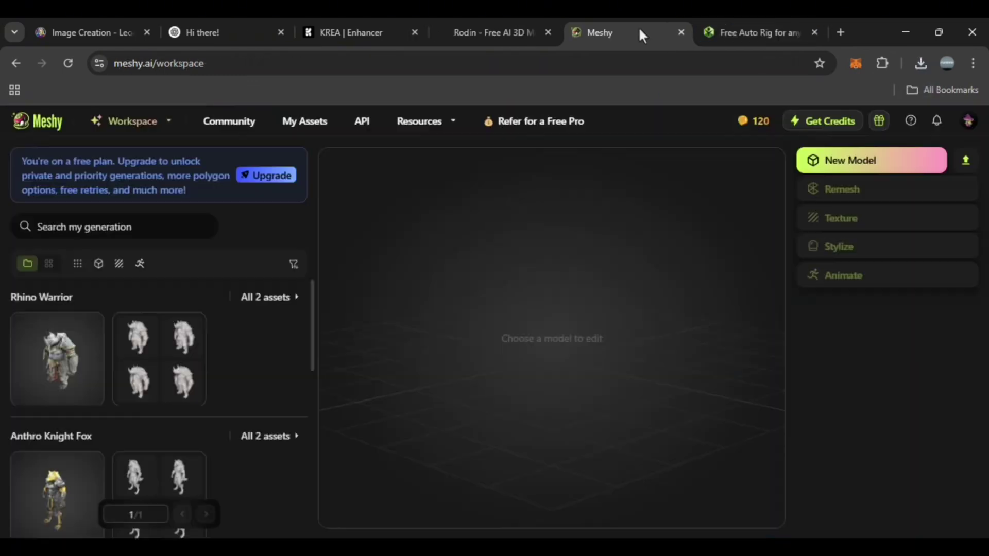
click(73, 349)
drag(558, 286, 576, 276)
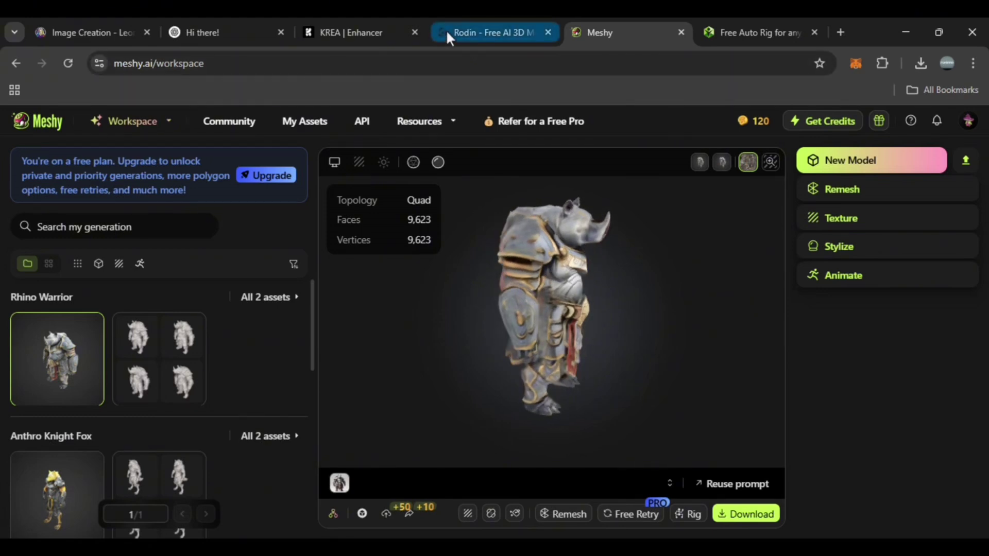
click(465, 33)
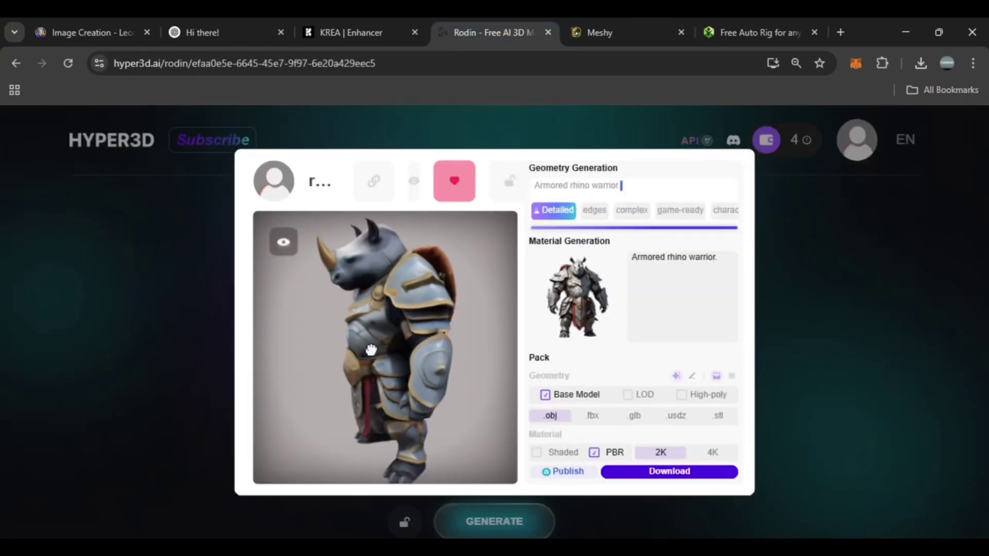
click(613, 34)
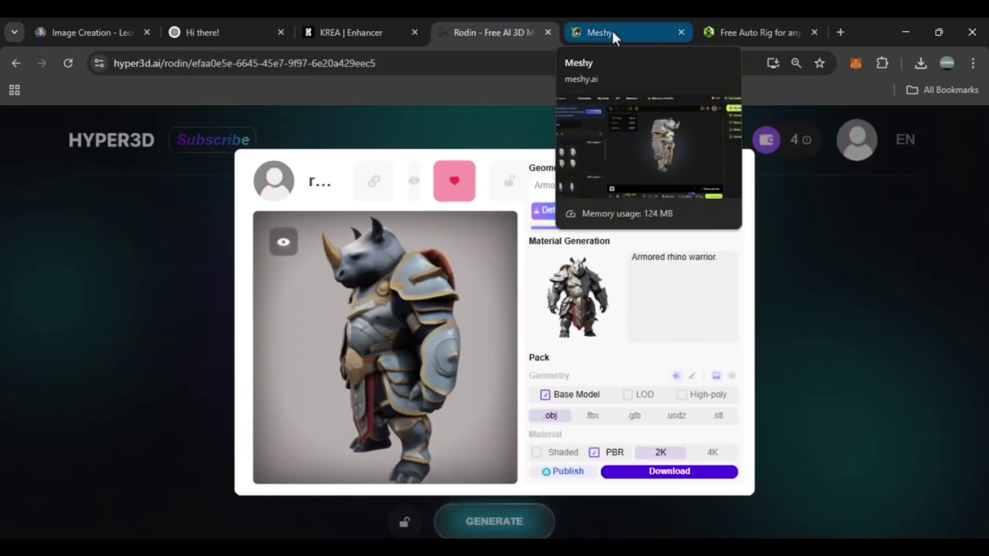
click(611, 29)
Scroll the AccuRIG page, start the DOWNLOAD FREE, and close the Free Actors & Motions popup
click(762, 36)
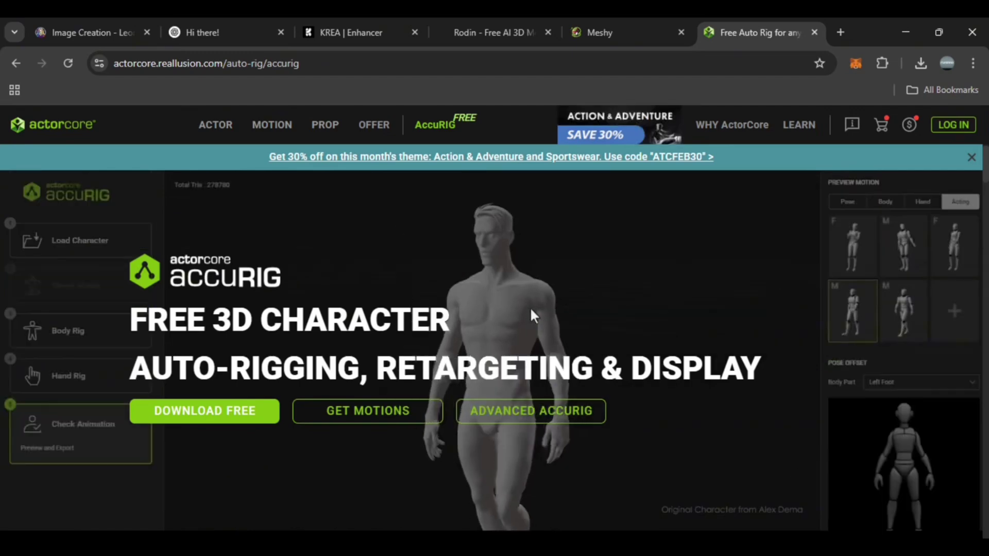
scroll(530, 307, down, 12)
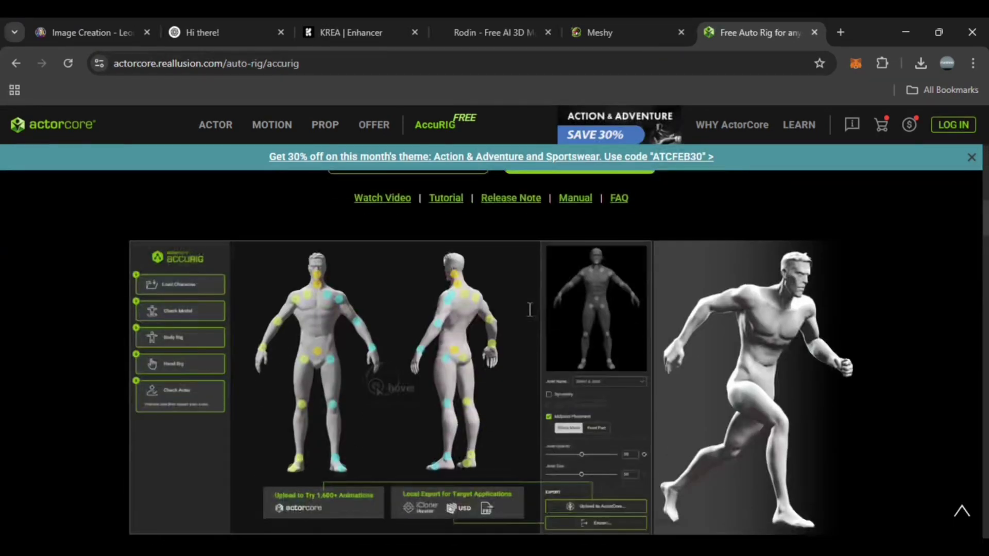
scroll(529, 307, down, 2)
scroll(530, 307, down, 8)
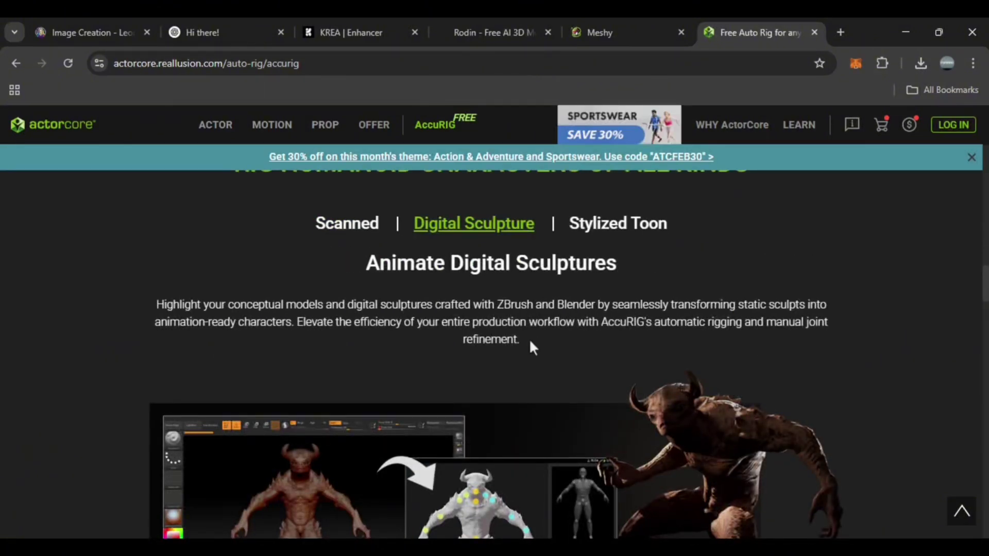
scroll(523, 334, up, 3)
scroll(470, 227, up, 15)
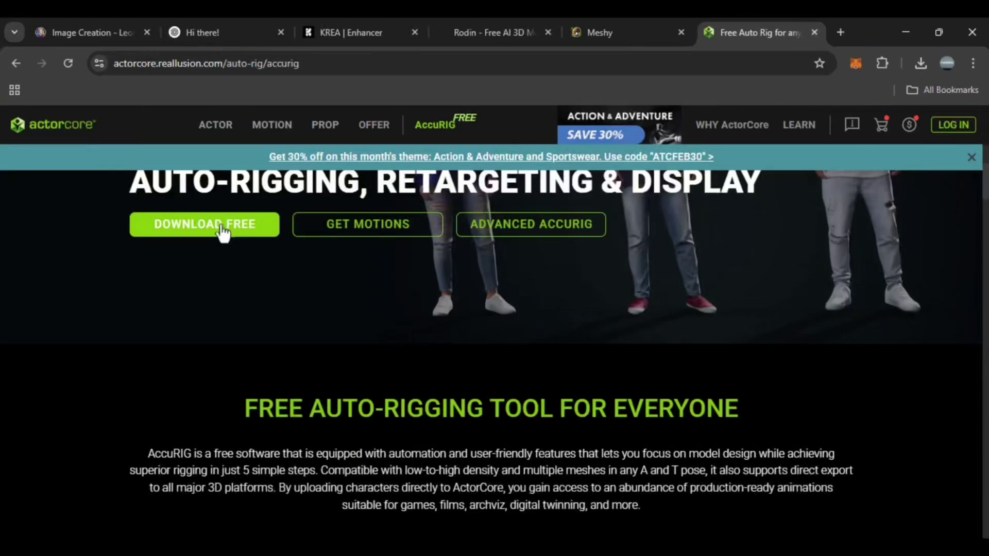
click(221, 229)
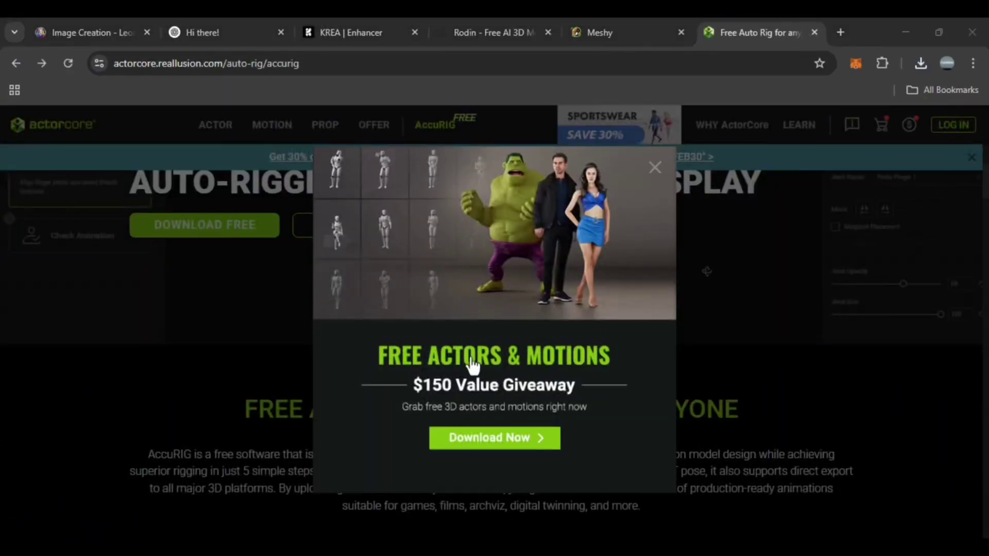
click(655, 167)
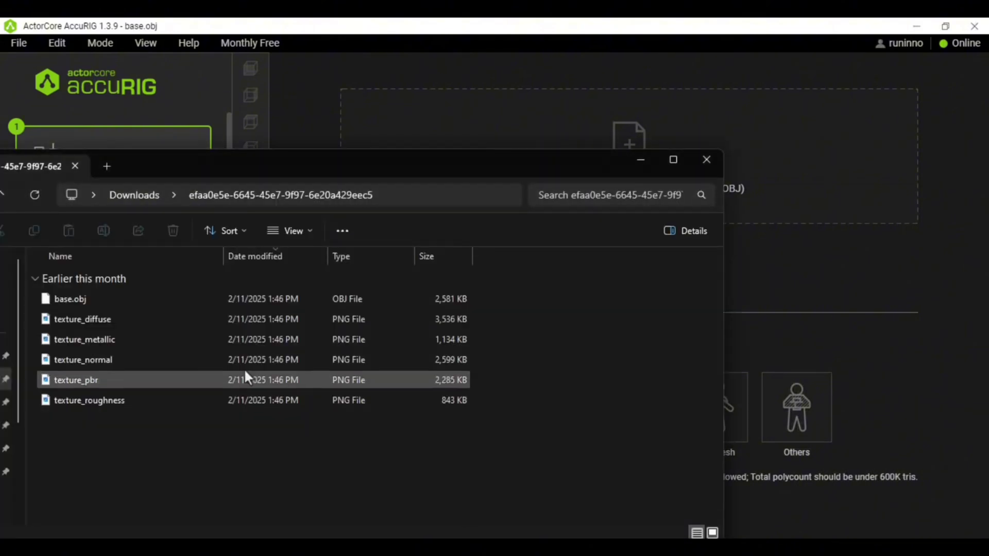
Drag base.obj into AccuRIG and run Rig Body to auto-place the body joints
click(85, 299)
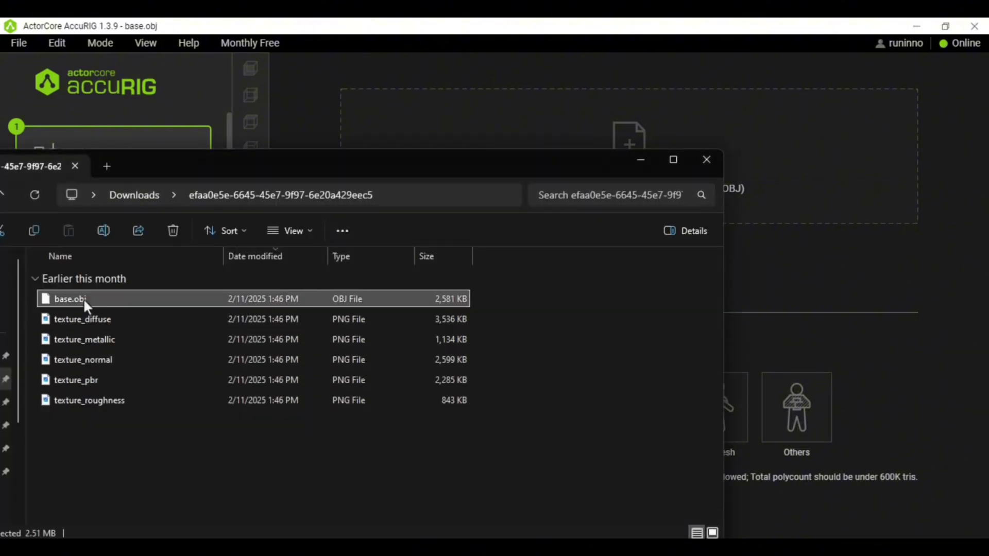
drag(83, 300, 438, 135)
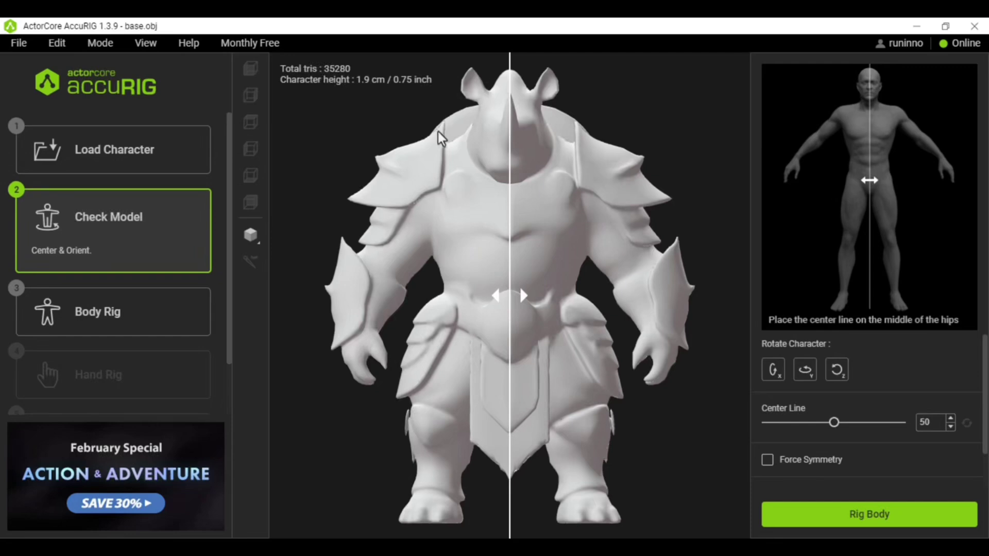
click(817, 515)
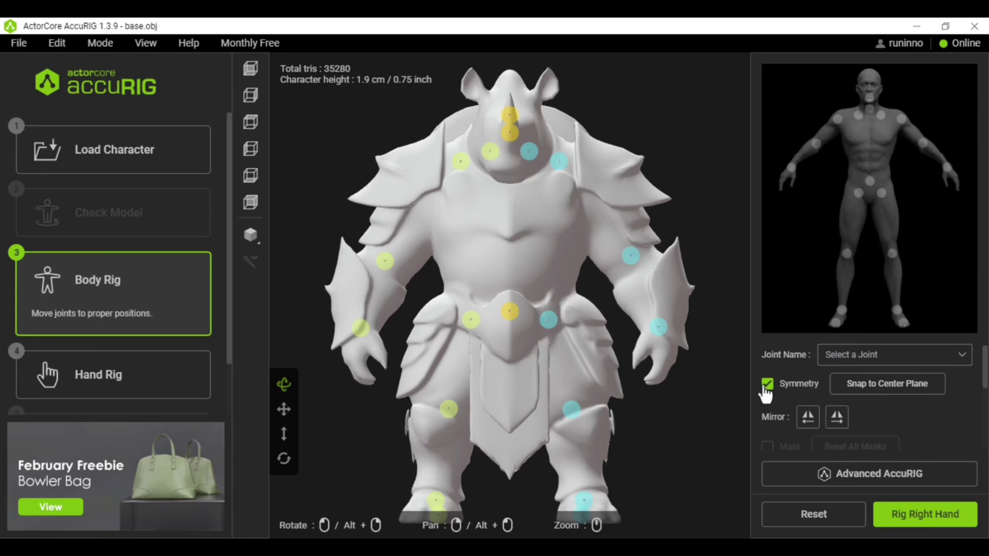
Move the shoulder joints into place and verify joints from front, side and top views
drag(560, 162, 566, 169)
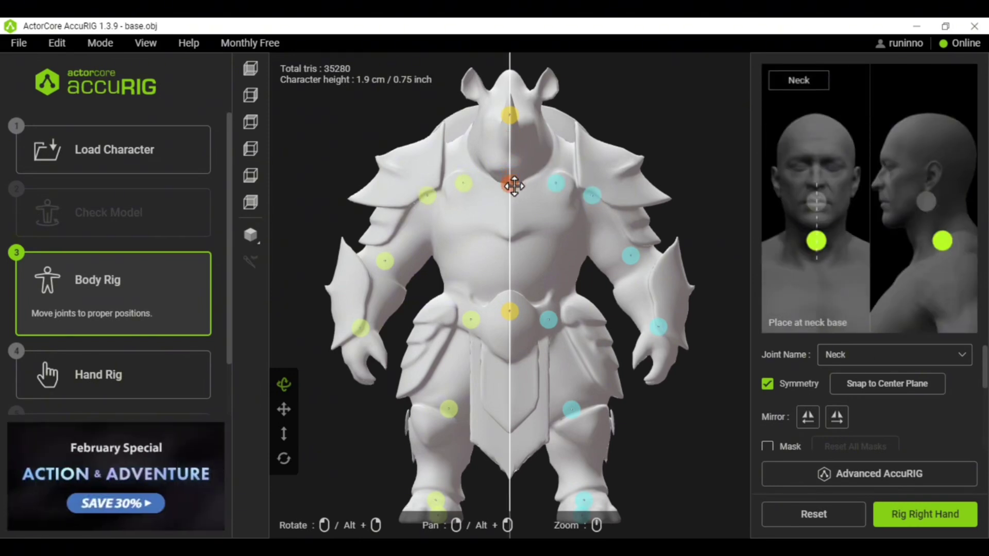
drag(550, 227, 492, 222)
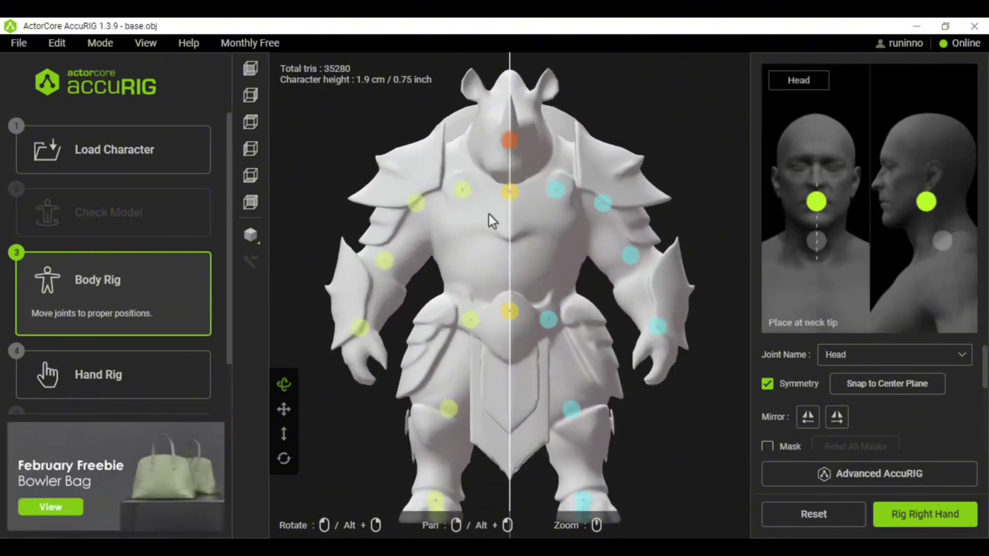
click(250, 72)
click(252, 97)
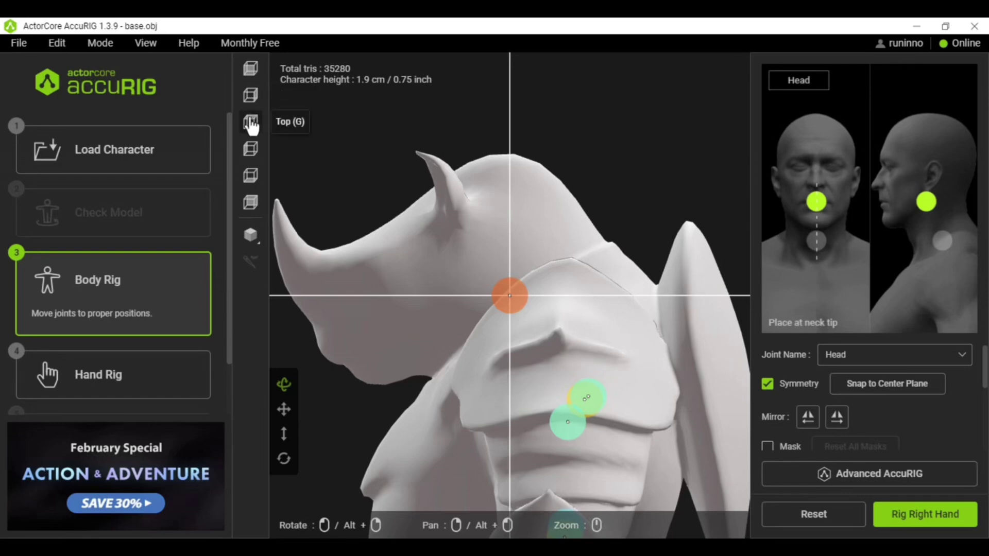
click(251, 122)
click(251, 152)
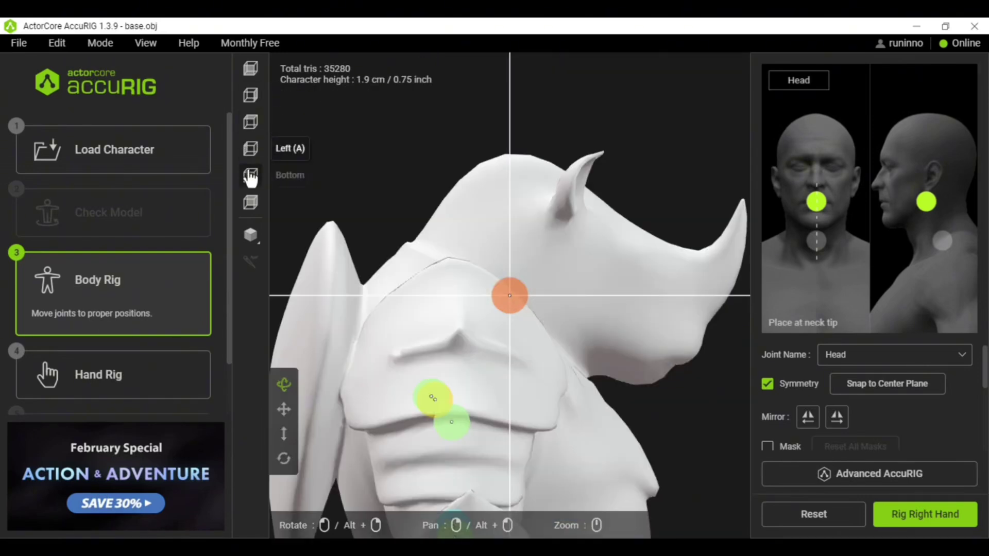
click(512, 290)
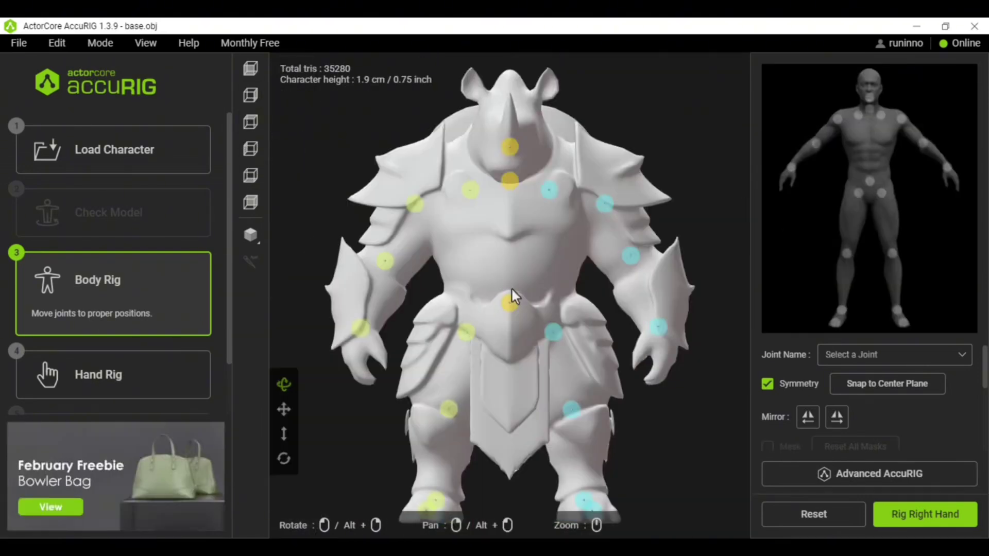
click(911, 521)
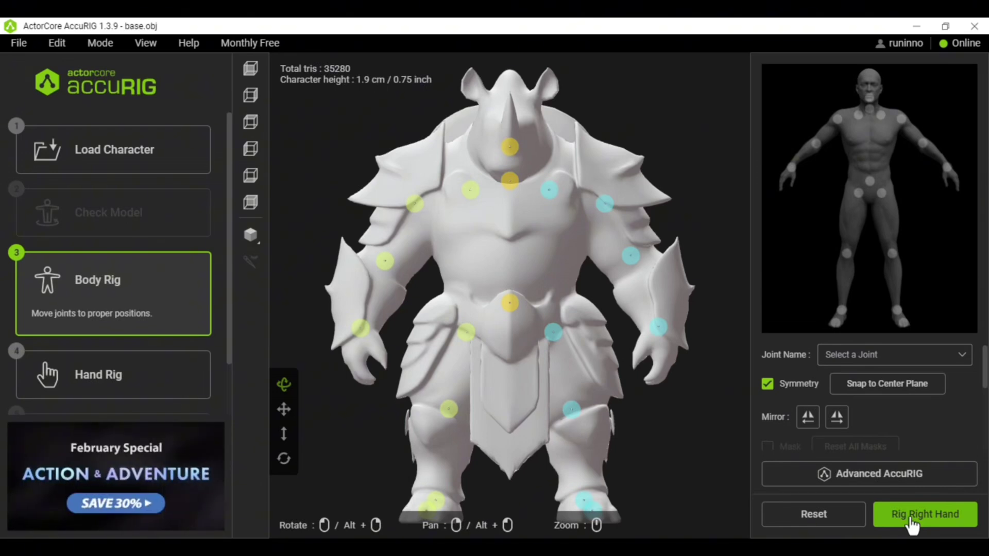
Set the right hand to 4 fingers and start hand rigging
click(911, 522)
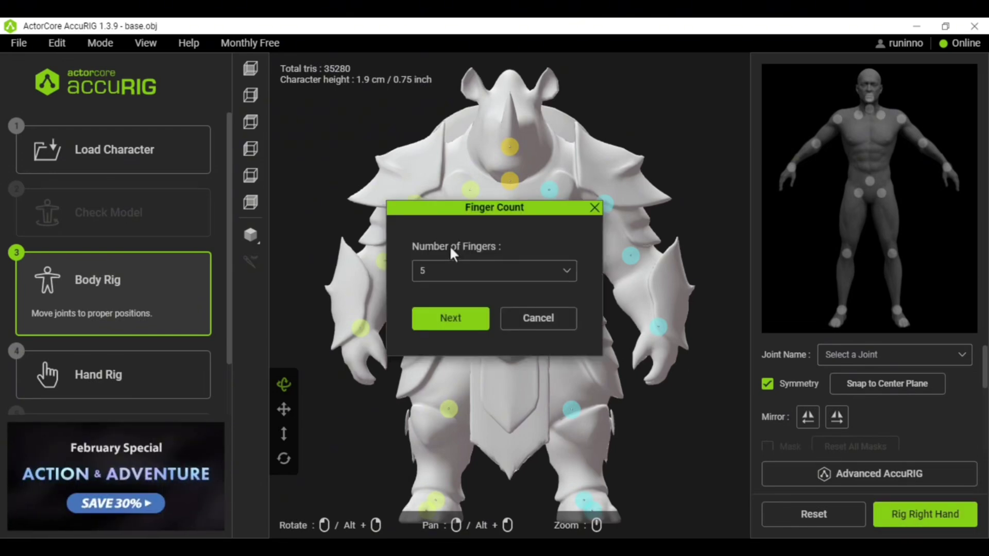
click(466, 277)
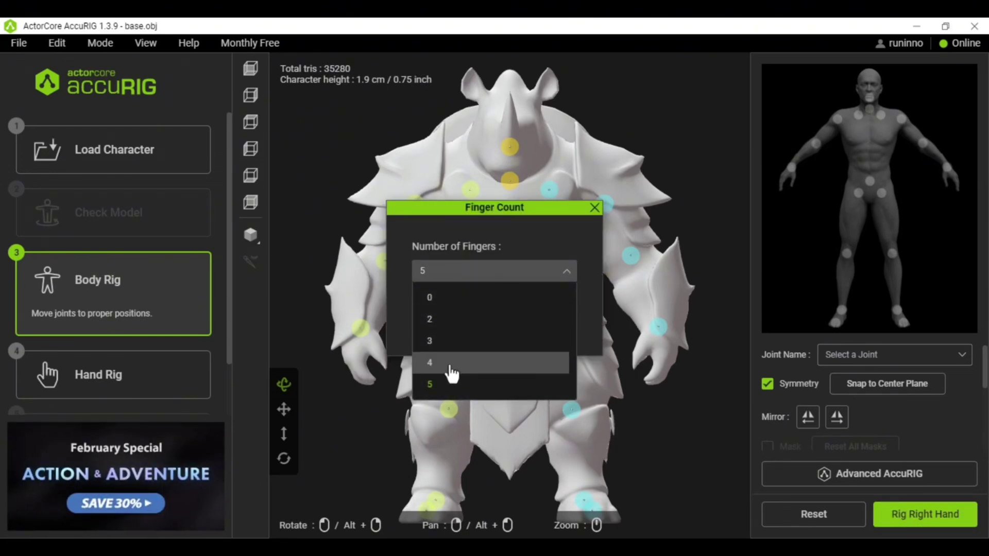
click(453, 367)
click(451, 319)
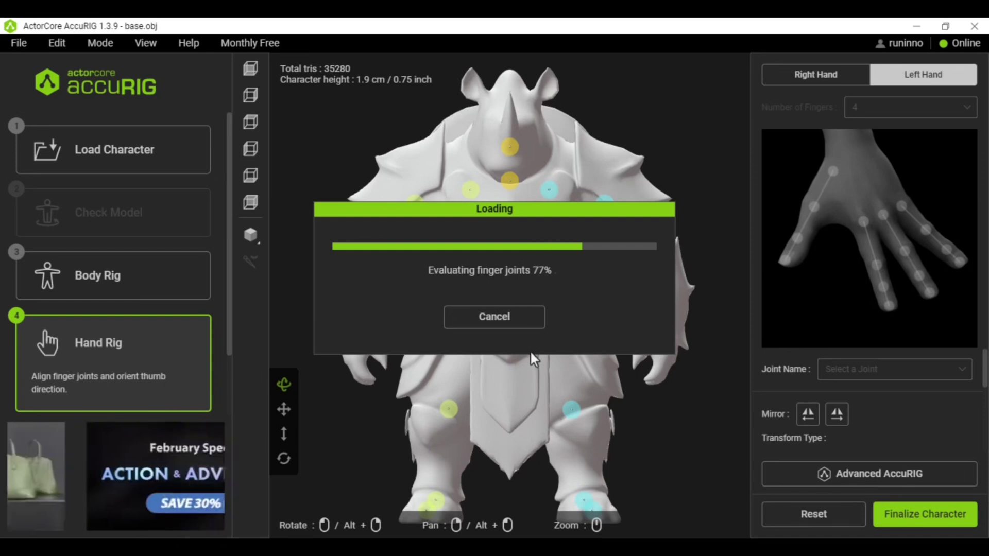
Adjust the thumb joint orientation while inspecting the hand from several angles
drag(559, 316, 650, 317)
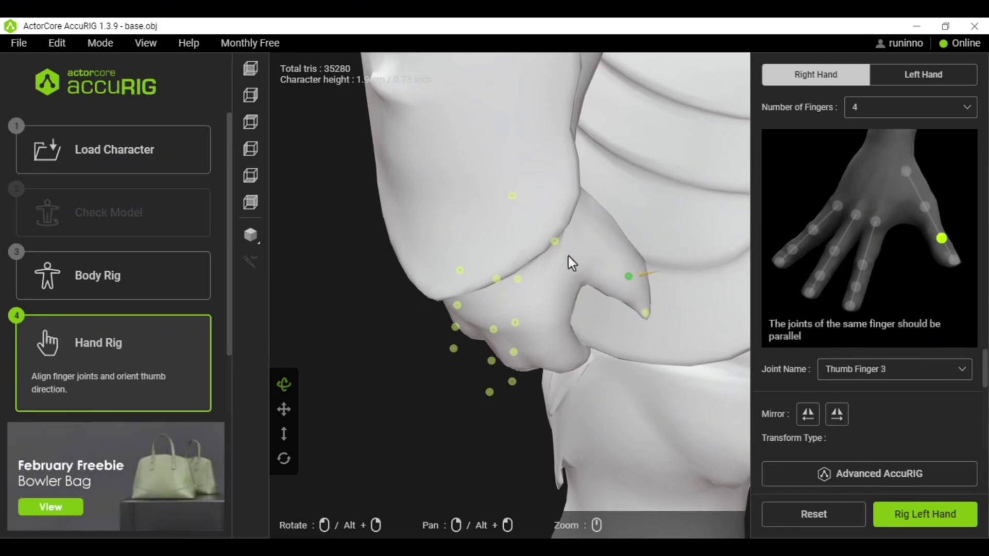
drag(596, 243, 514, 263)
drag(561, 305, 581, 323)
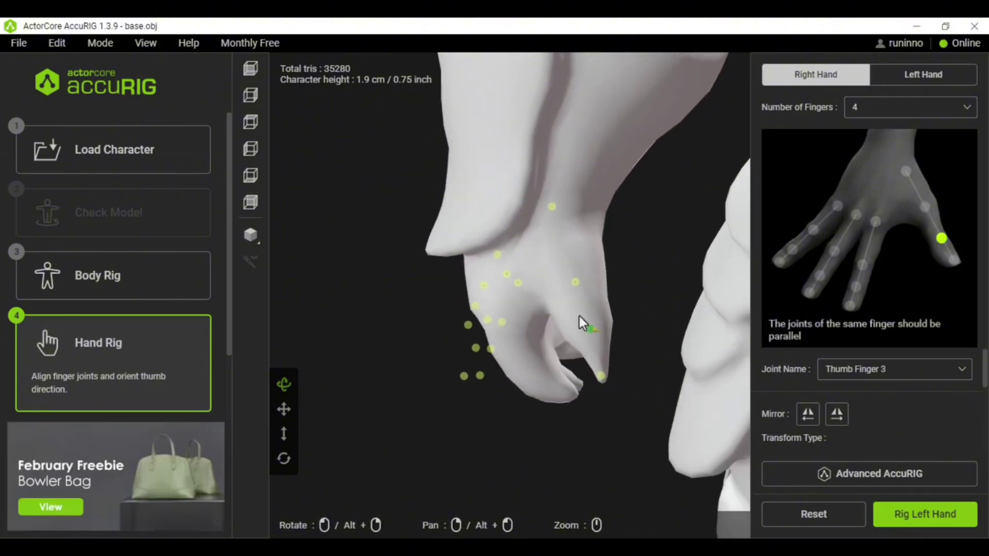
click(597, 335)
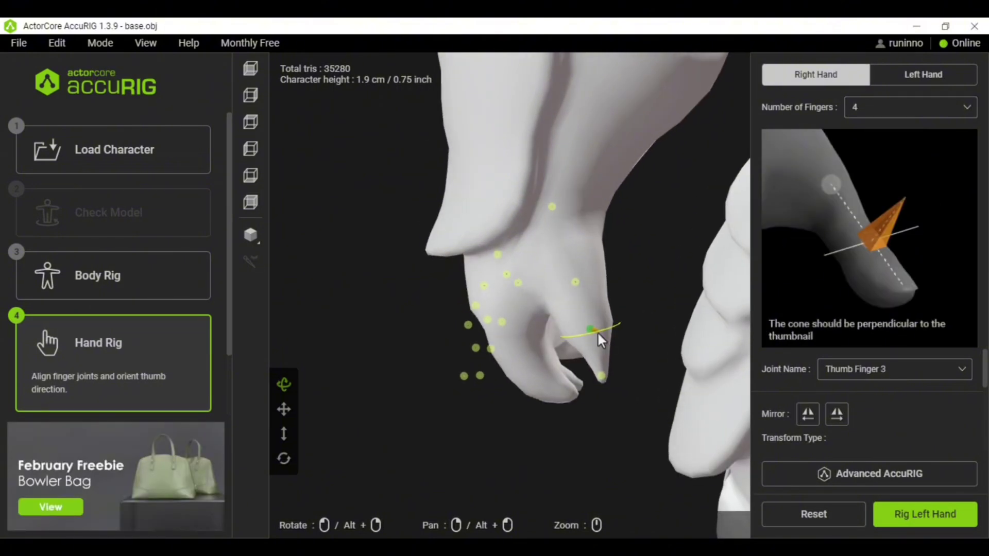
right_drag(543, 313, 534, 309)
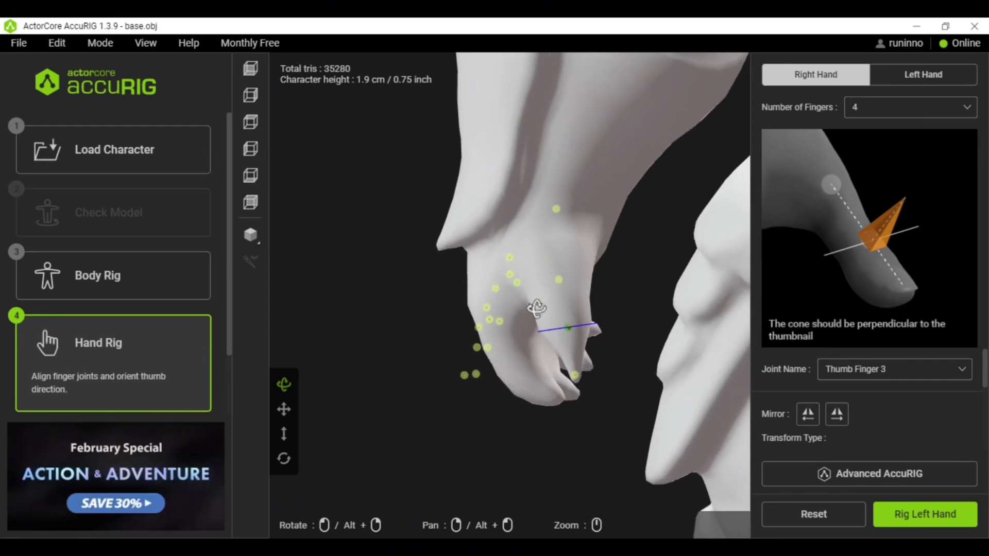
right_drag(525, 304, 576, 302)
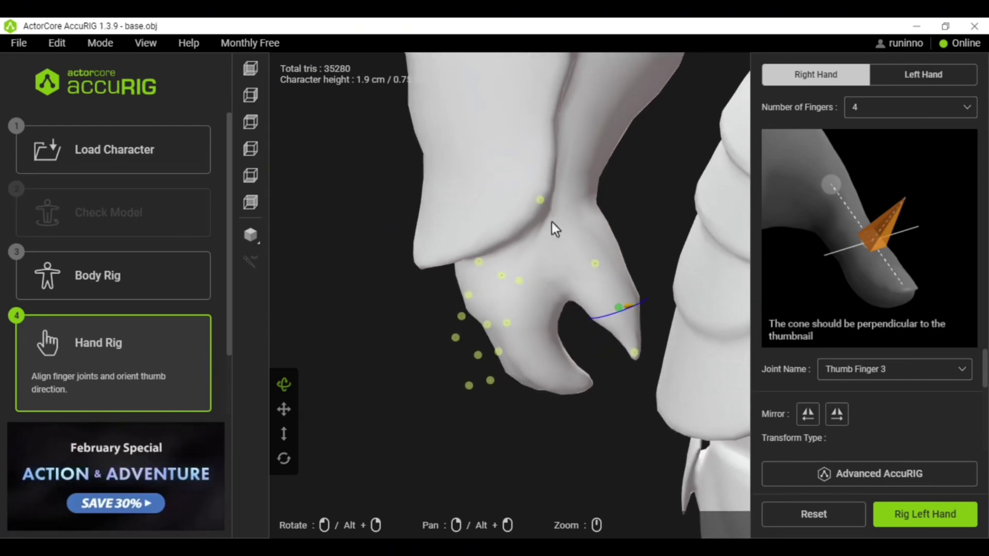
right_drag(562, 253, 592, 335)
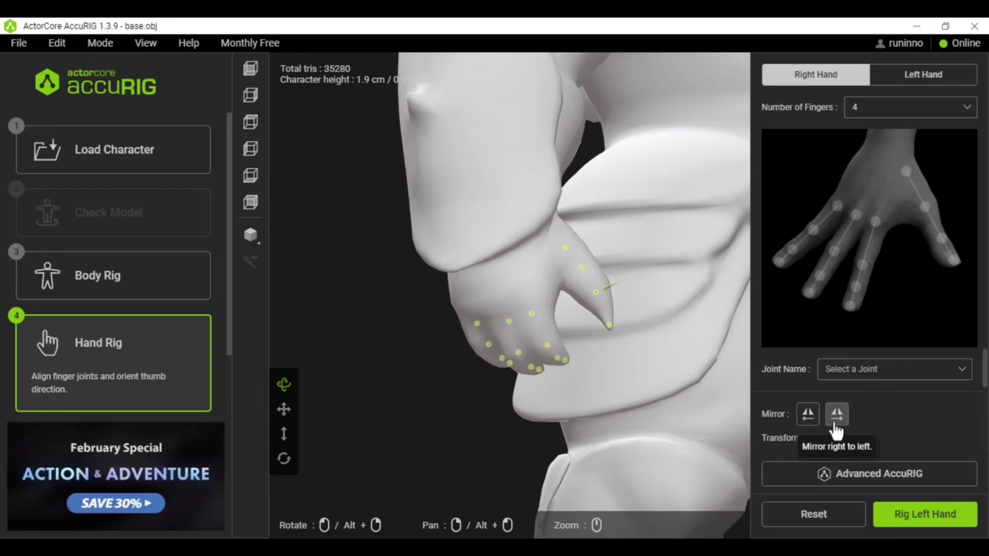
Rig the left hand and finalize the character for animation checking
click(921, 531)
drag(531, 380, 602, 297)
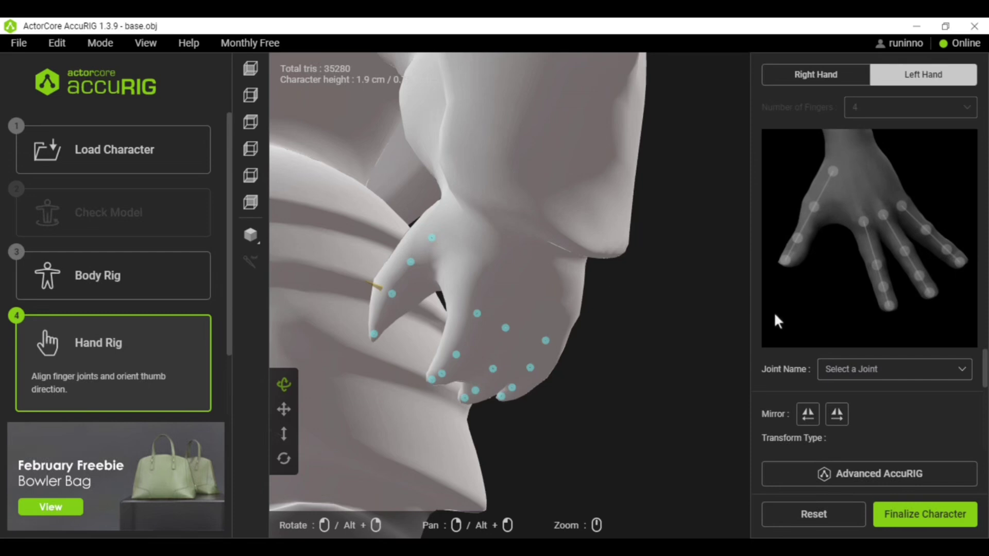
click(926, 514)
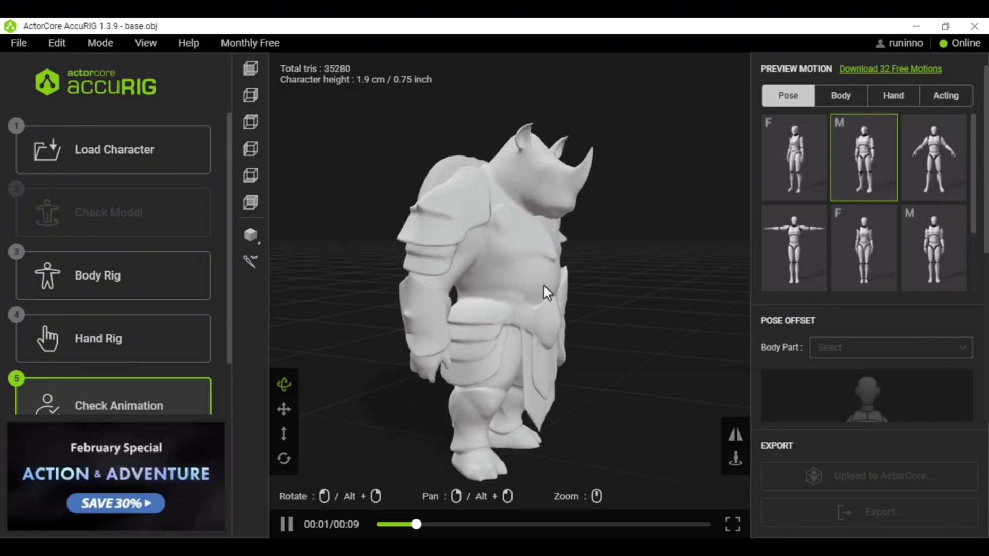
Play the first Body preview motion on the rhino and watch it from the side
drag(613, 276, 530, 289)
click(853, 104)
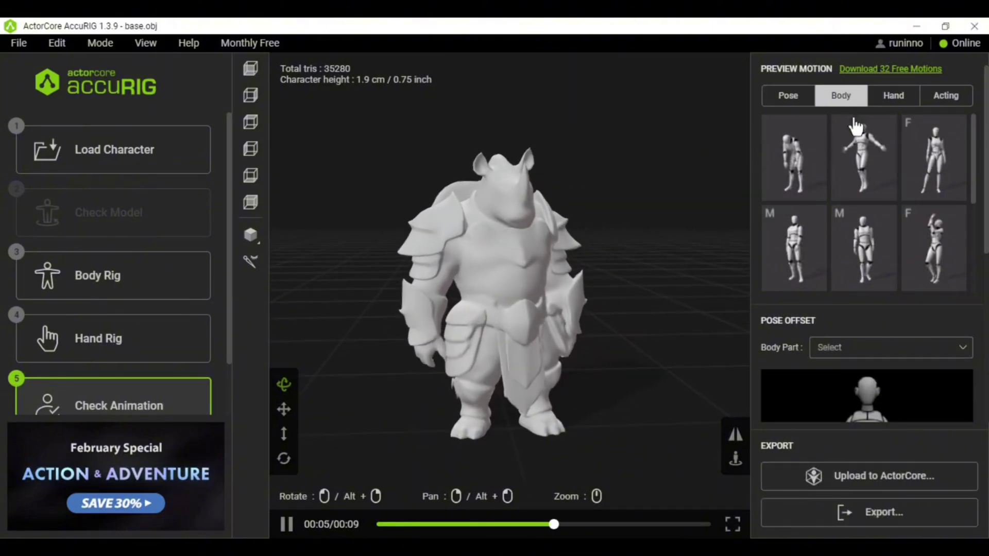
click(796, 154)
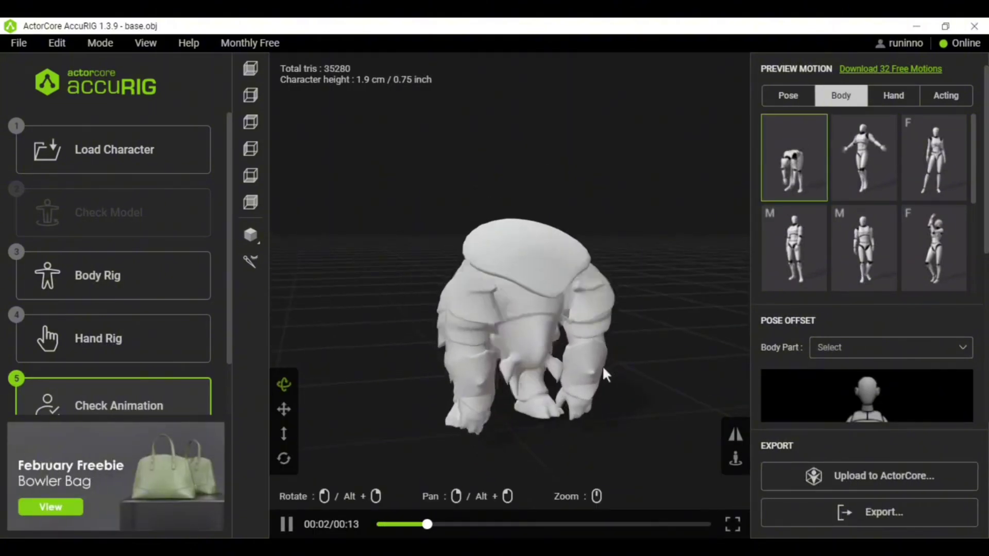
drag(541, 382, 457, 390)
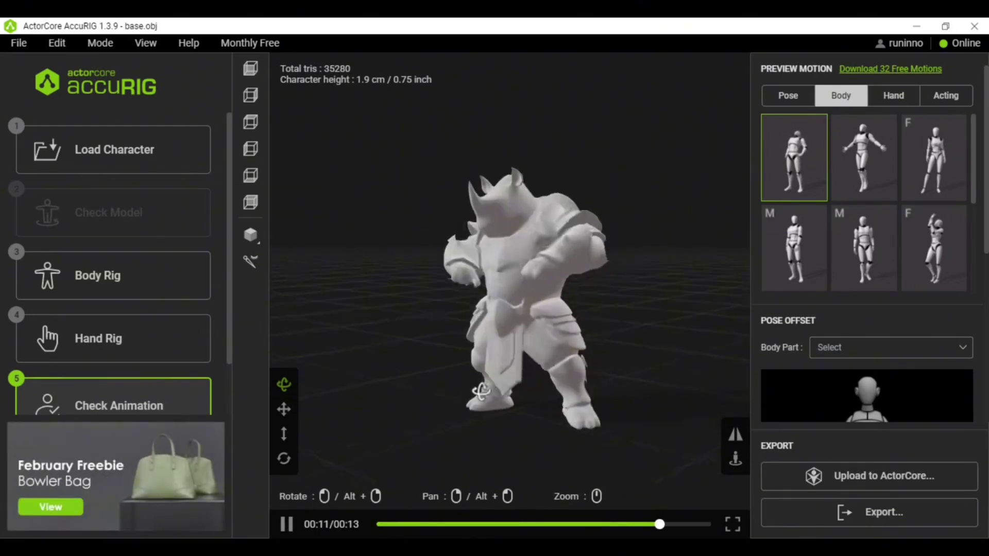
Preview the first Hand motion, then switch to an Acting motion clip
click(894, 97)
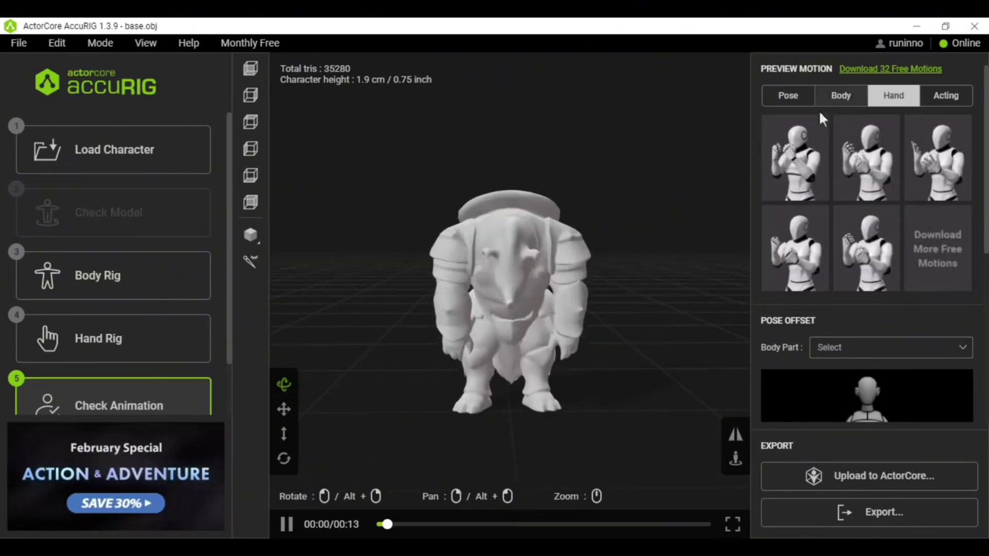
click(795, 157)
scroll(521, 221, up, 3)
drag(498, 190, 550, 218)
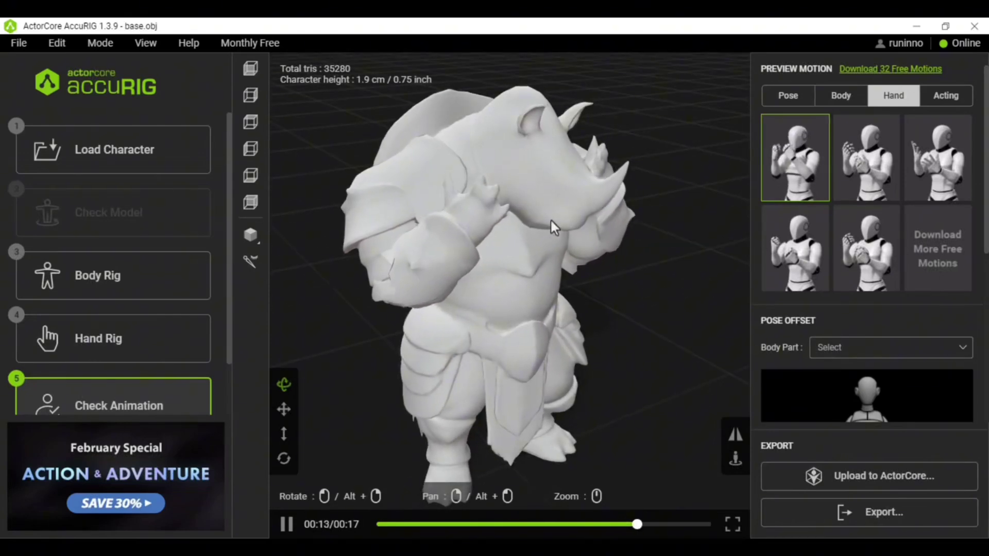
click(946, 95)
click(837, 238)
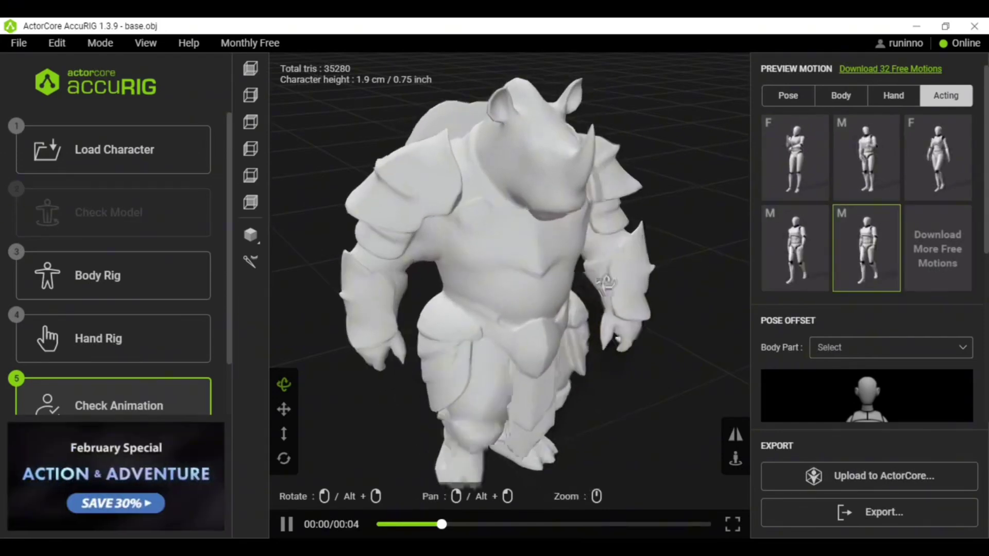
Apply mirrored Left Upper Arm pose offsets by dragging the X, Y and Z sliders
scroll(894, 364, down, 3)
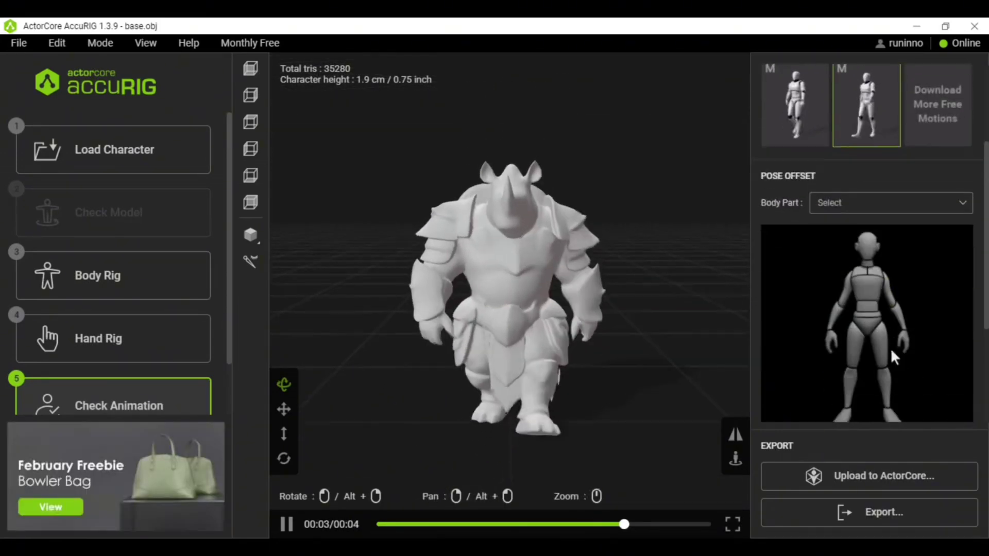
click(889, 289)
scroll(798, 276, down, 3)
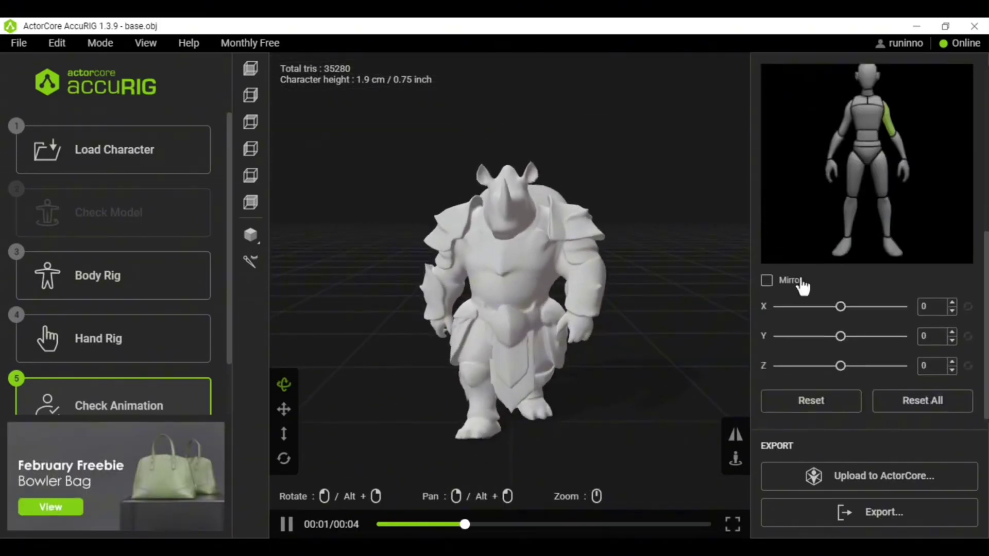
click(767, 276)
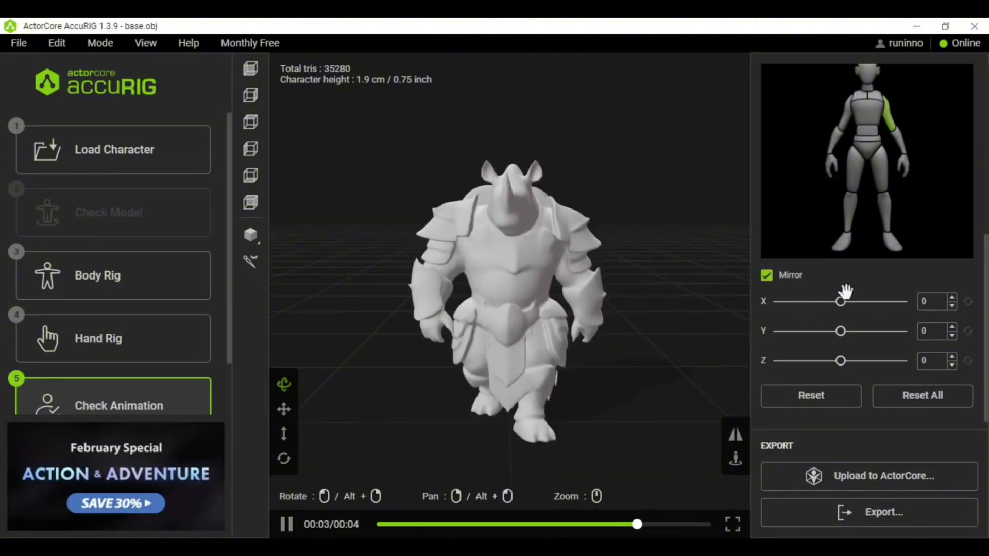
drag(841, 301, 874, 303)
mouse_move(841, 330)
mouse_down()
mouse_move(869, 331)
mouse_move(797, 331)
mouse_move(842, 331)
mouse_up()
drag(868, 301, 814, 304)
mouse_move(841, 361)
mouse_down()
mouse_move(849, 363)
mouse_move(817, 362)
mouse_move(860, 361)
mouse_up()
Reset the Z, Y and X arm offsets to zero and open the export options
click(969, 361)
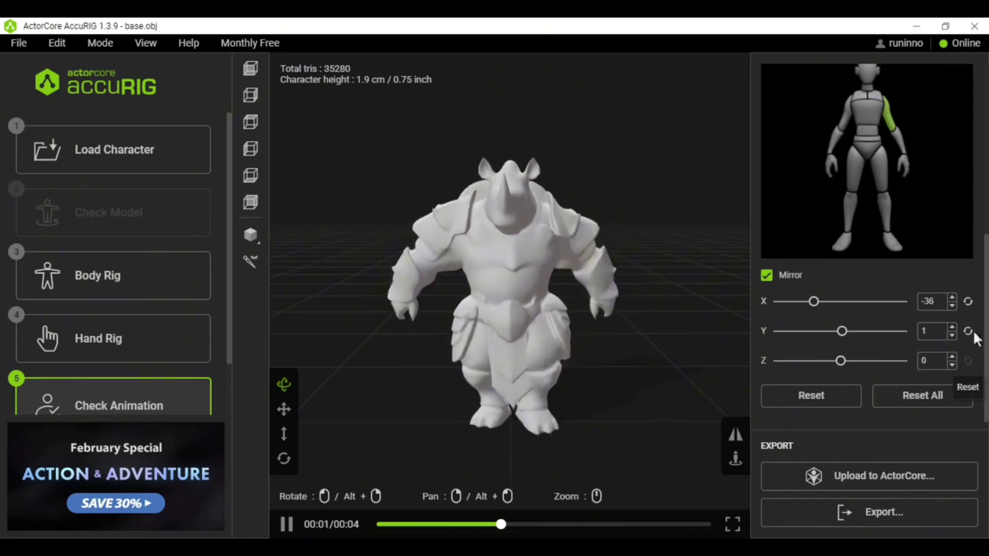
click(968, 331)
click(968, 302)
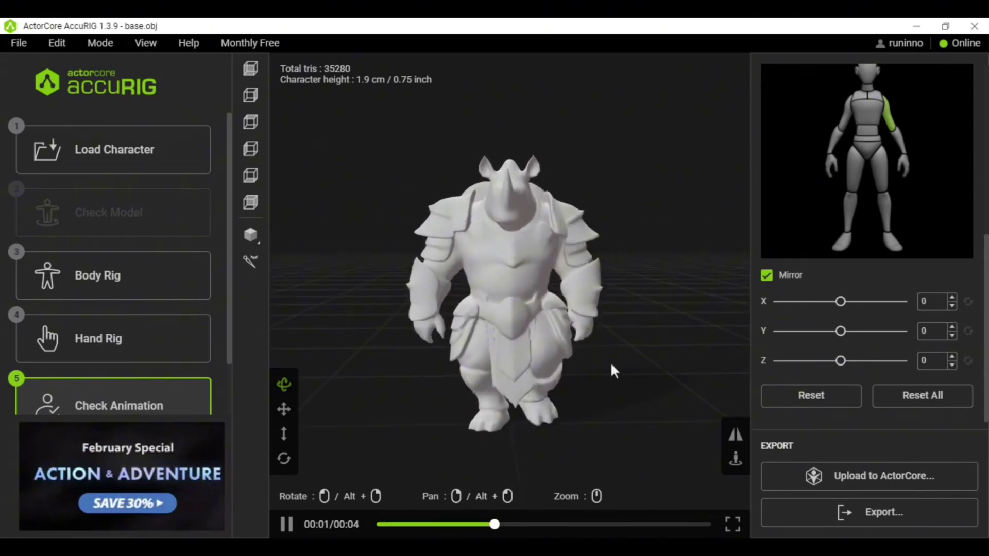
click(885, 515)
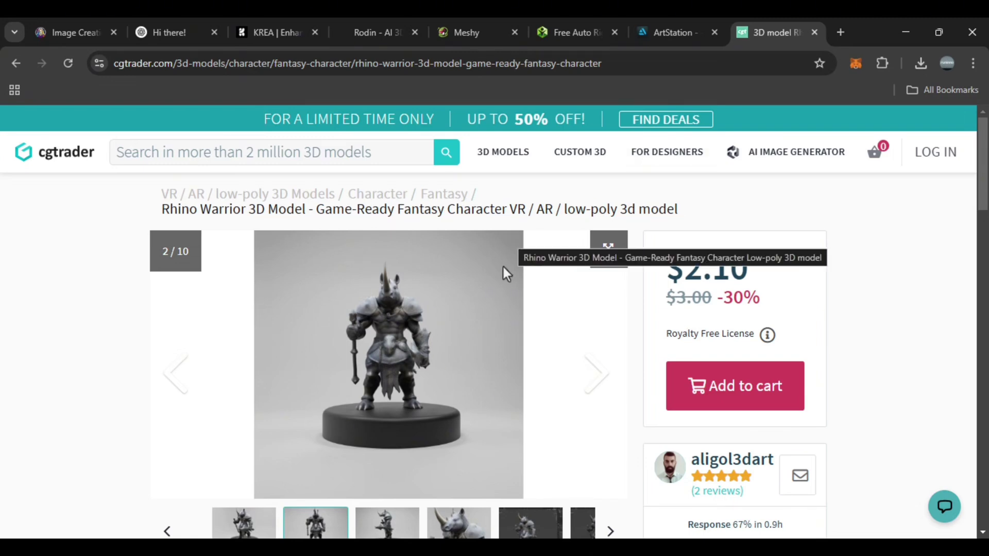
Browse the Rhino Warrior listing's gallery images, including the close-up and viewport render
scroll(377, 499, down, 2)
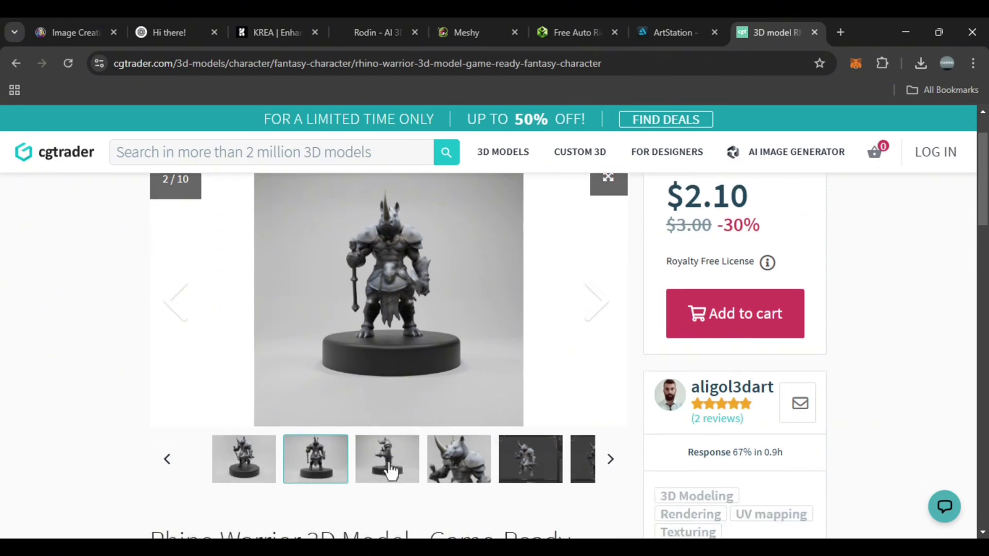
click(388, 460)
click(442, 462)
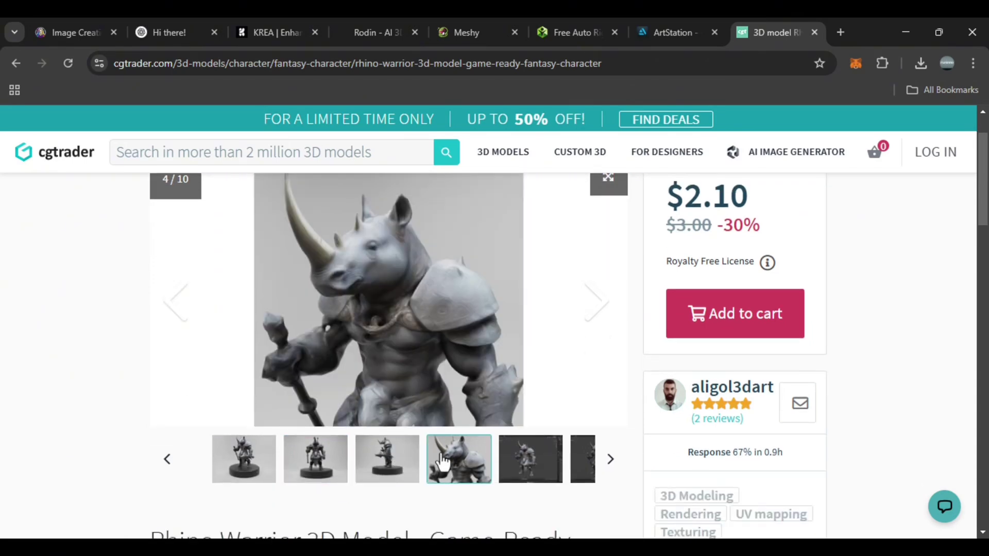
click(529, 461)
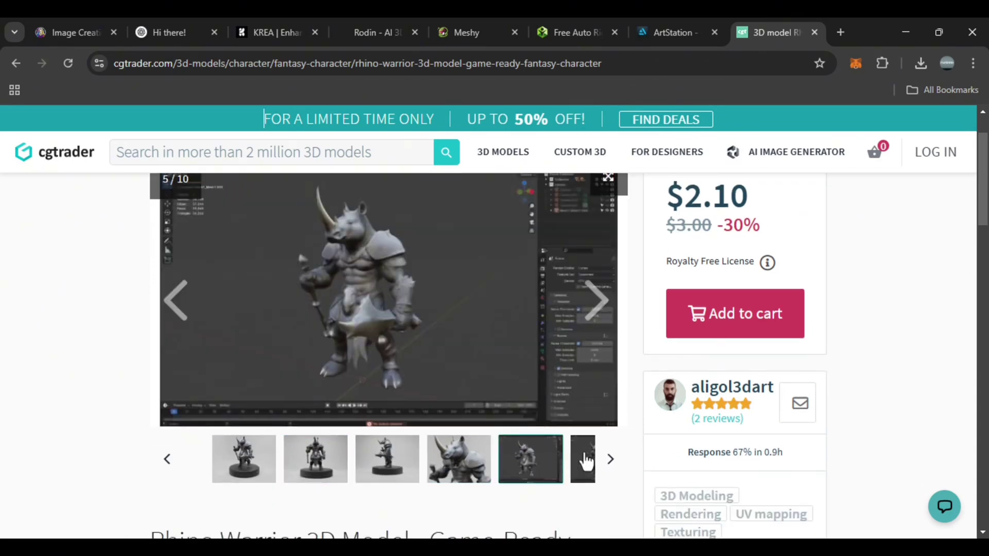
click(610, 461)
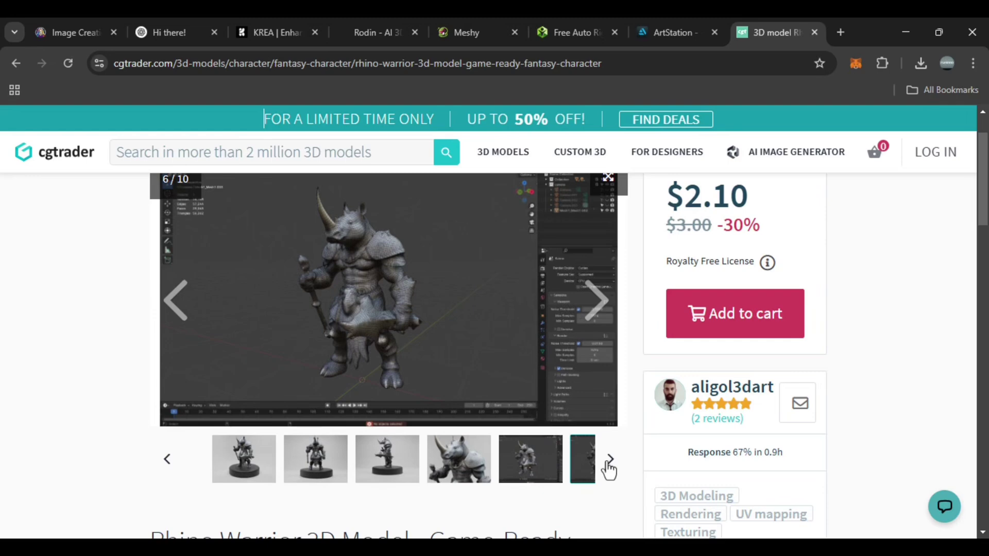
click(610, 460)
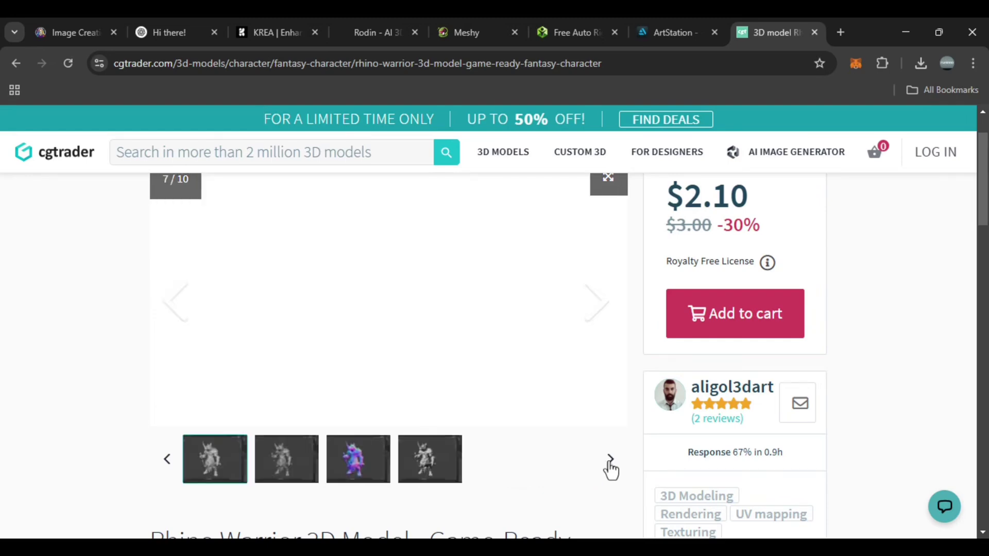
Scroll down to review the model details, 3D model formats and description
scroll(258, 480, down, 6)
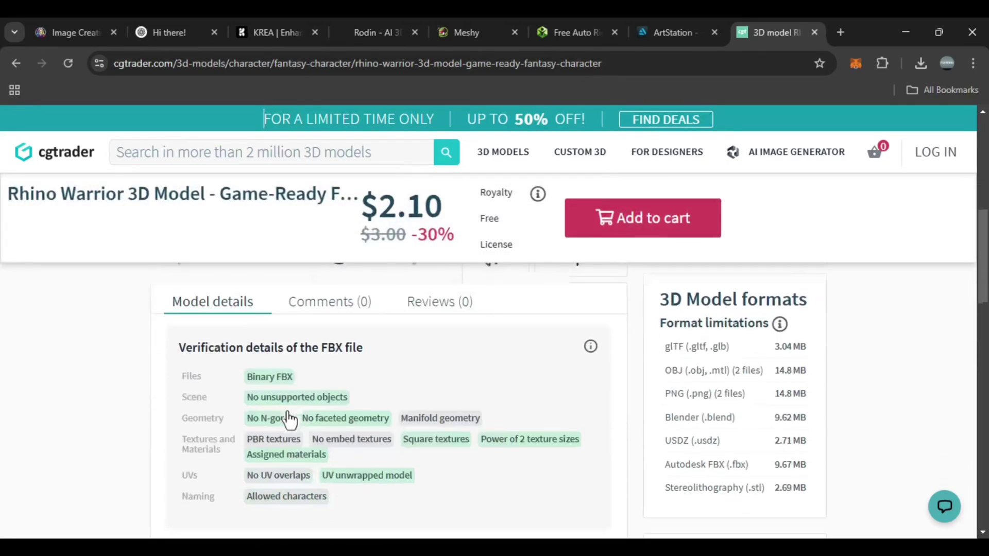
scroll(521, 411, down, 2)
scroll(720, 409, up, 2)
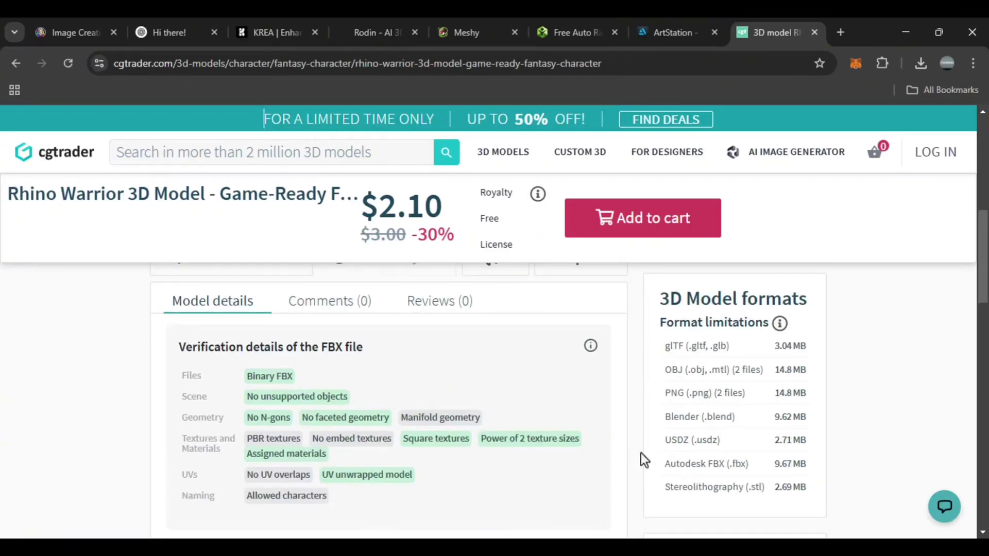
scroll(641, 453, down, 4)
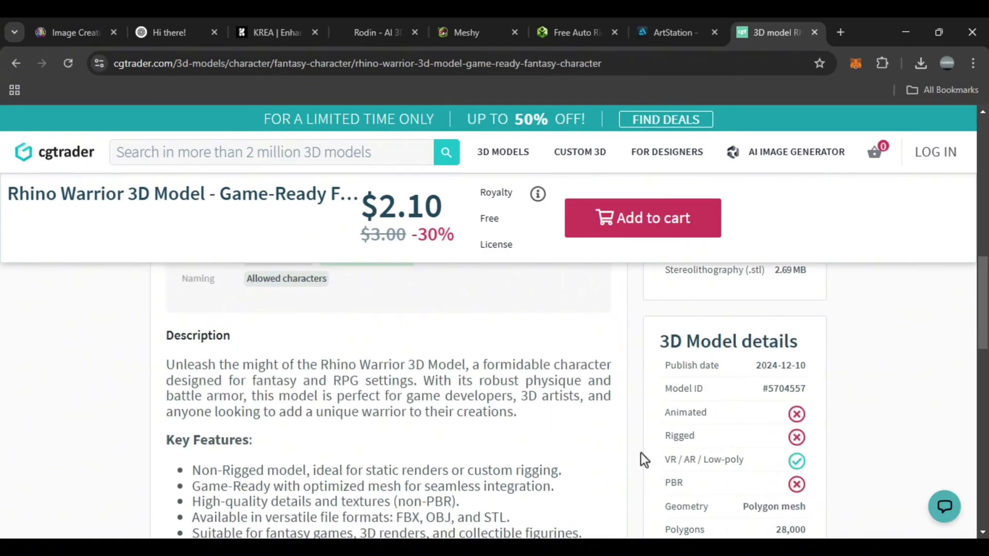
Switch to the ArtStation tab showing the +200 Special Character Vol.06 product page
scroll(601, 428, up, 5)
scroll(598, 426, up, 3)
key(ctrl+shift+Tab)
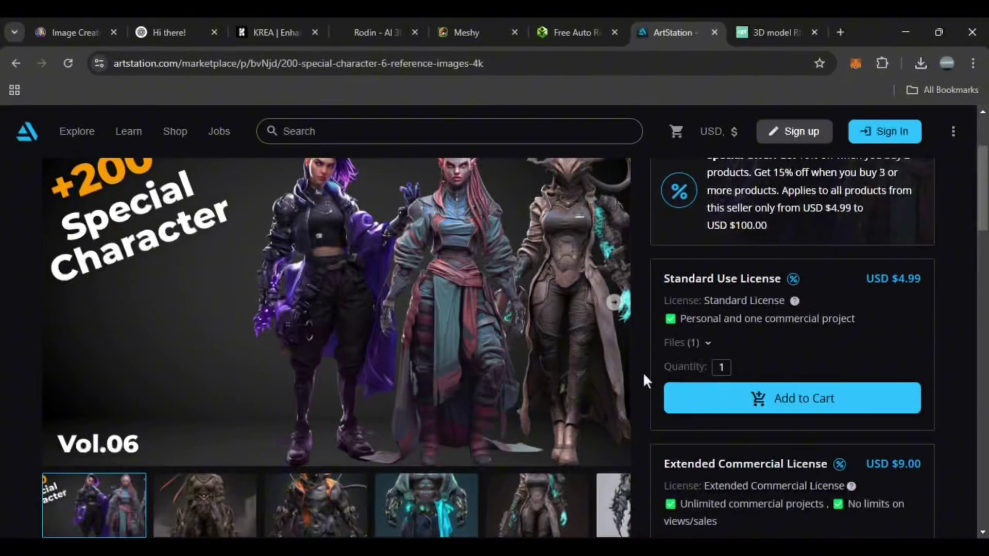